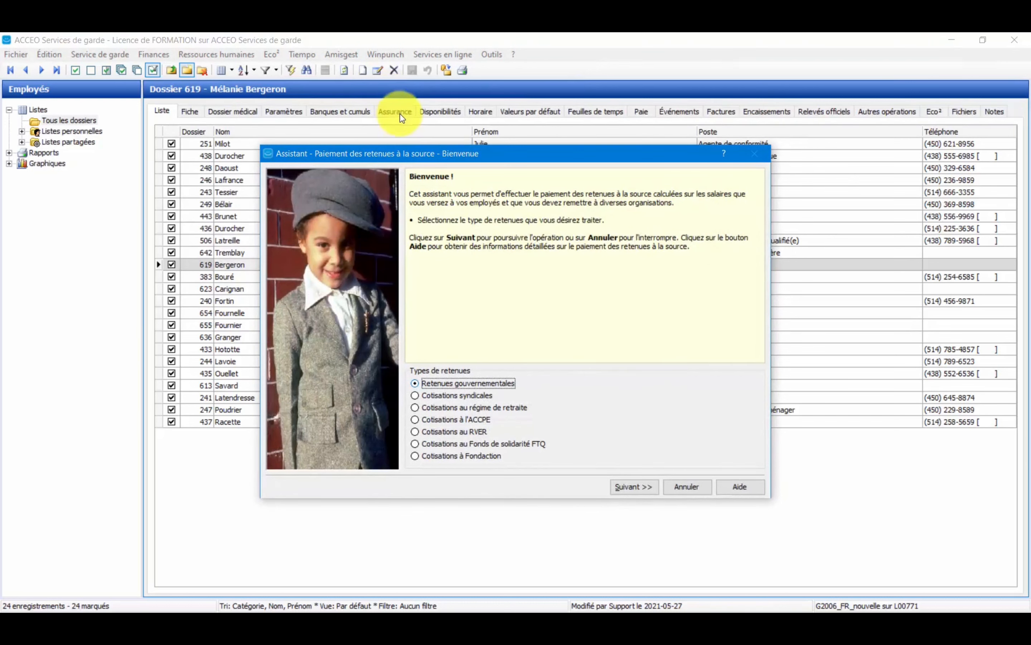
Set up the government deductions payment with a payment date of 2021-06-10 and direct debit (Par prélèvement direct) as the payment mode.
drag(404, 149, 385, 104)
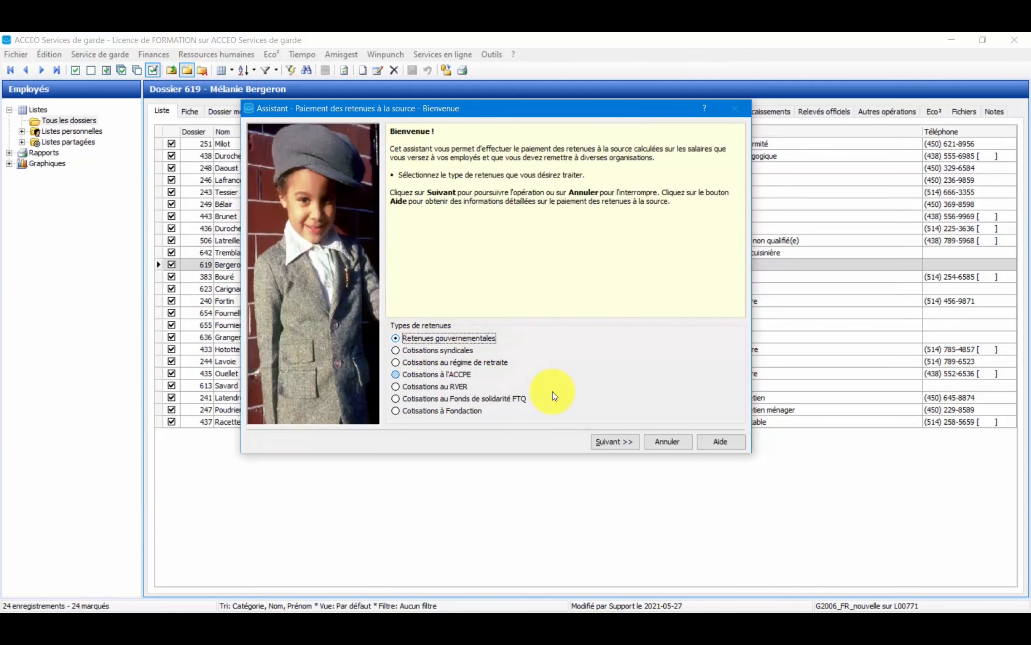
click(614, 443)
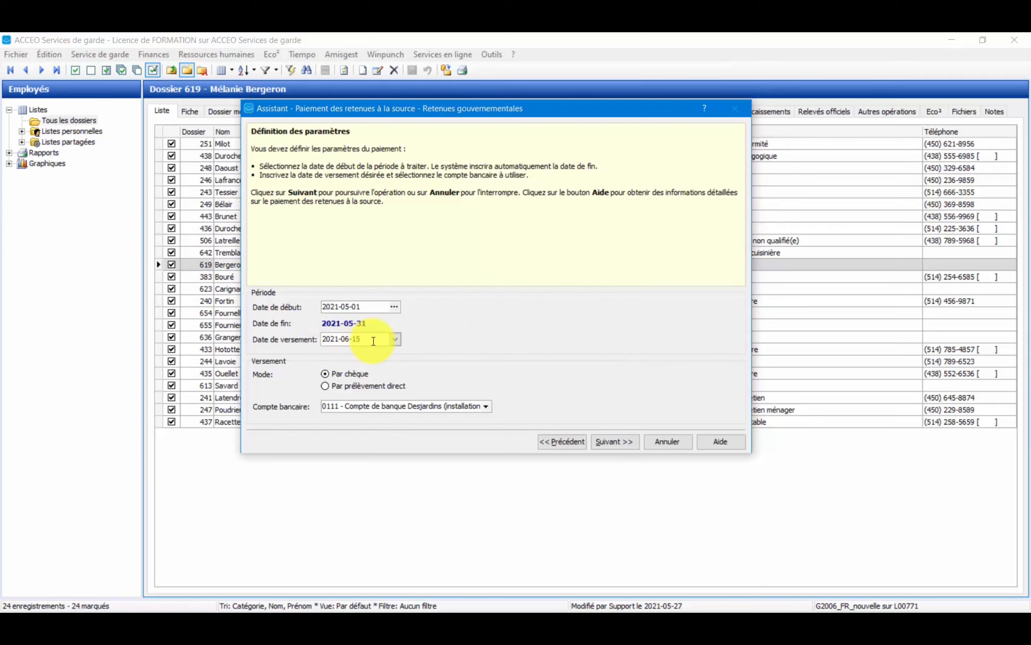
click(395, 340)
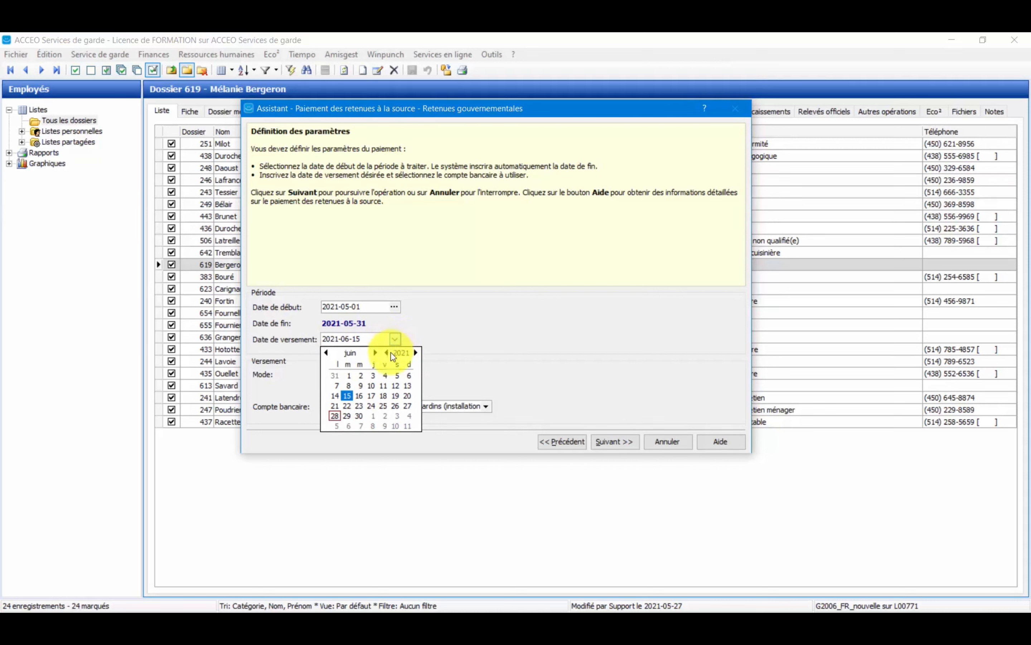
click(371, 385)
click(368, 340)
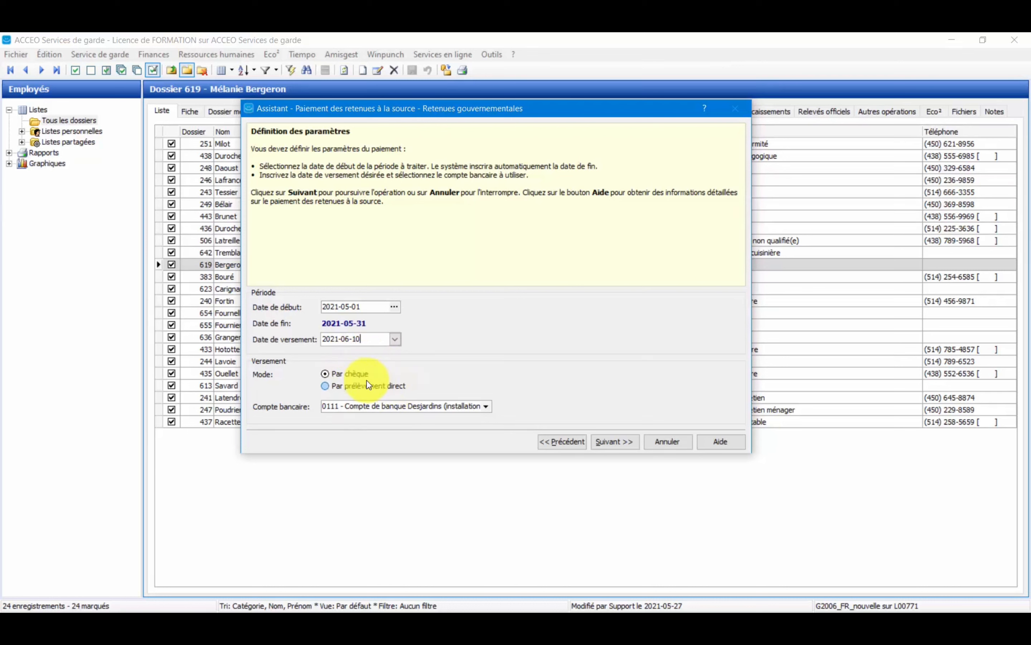
click(361, 390)
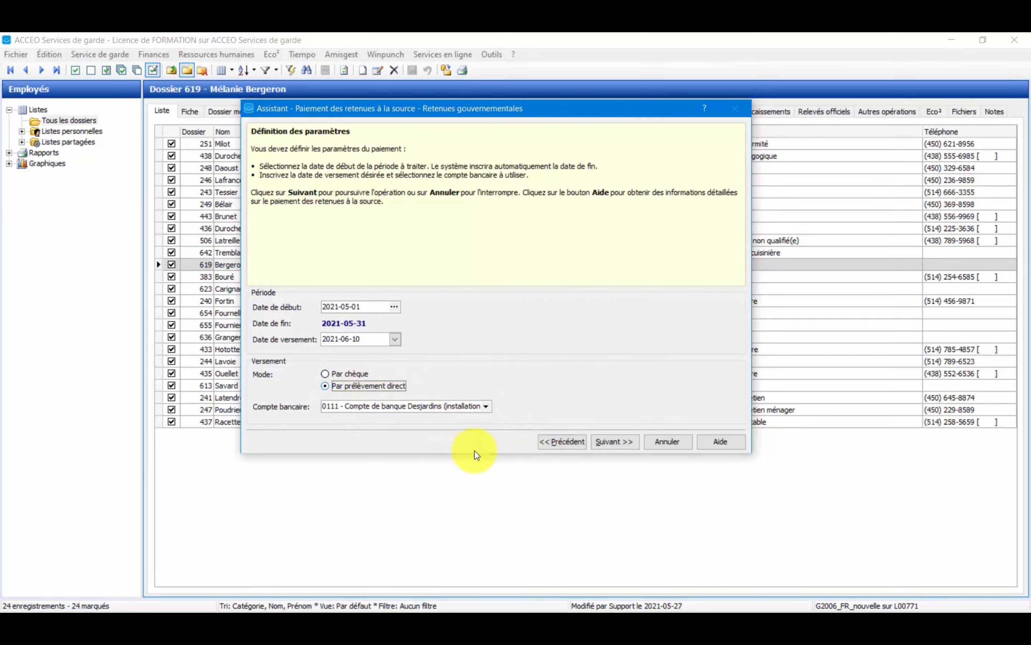
click(611, 444)
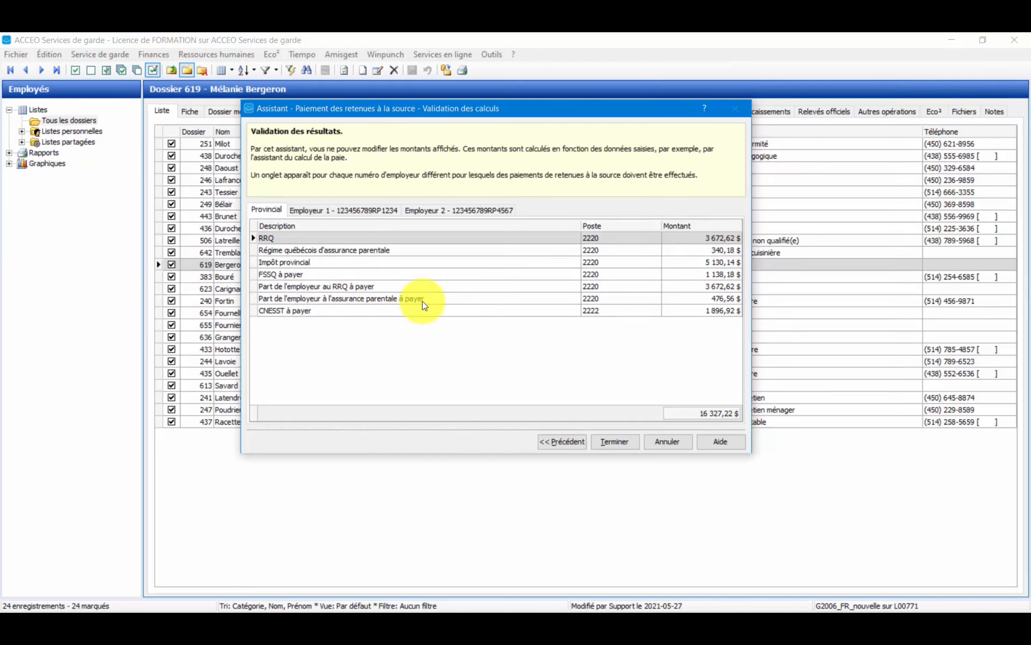
Review the calculated provincial amounts and both employers' federal amounts, and finalize the source deductions payment.
click(294, 310)
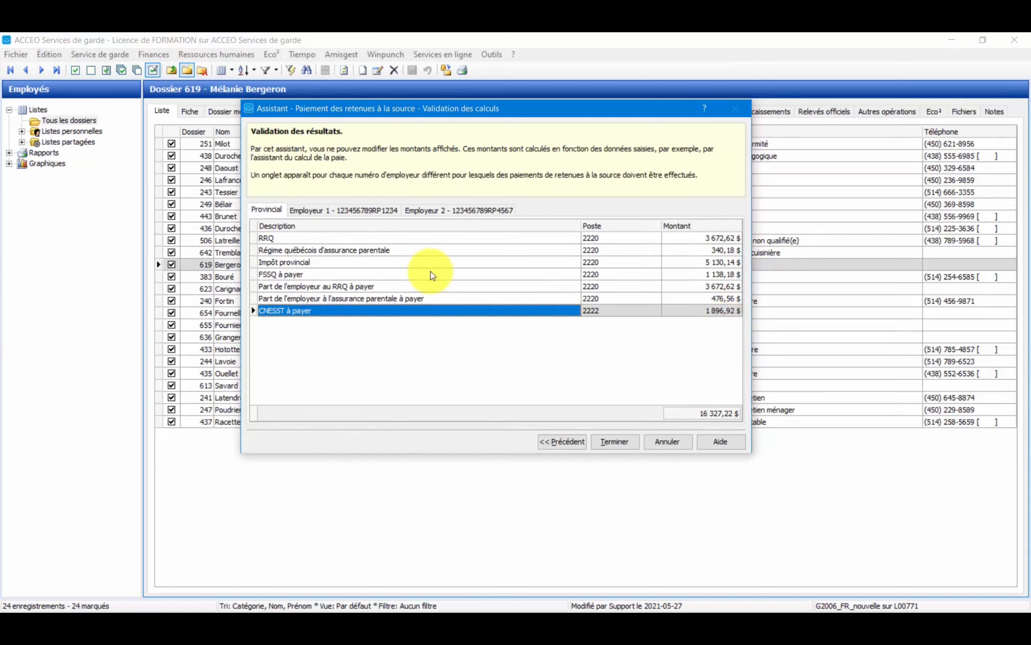
click(354, 211)
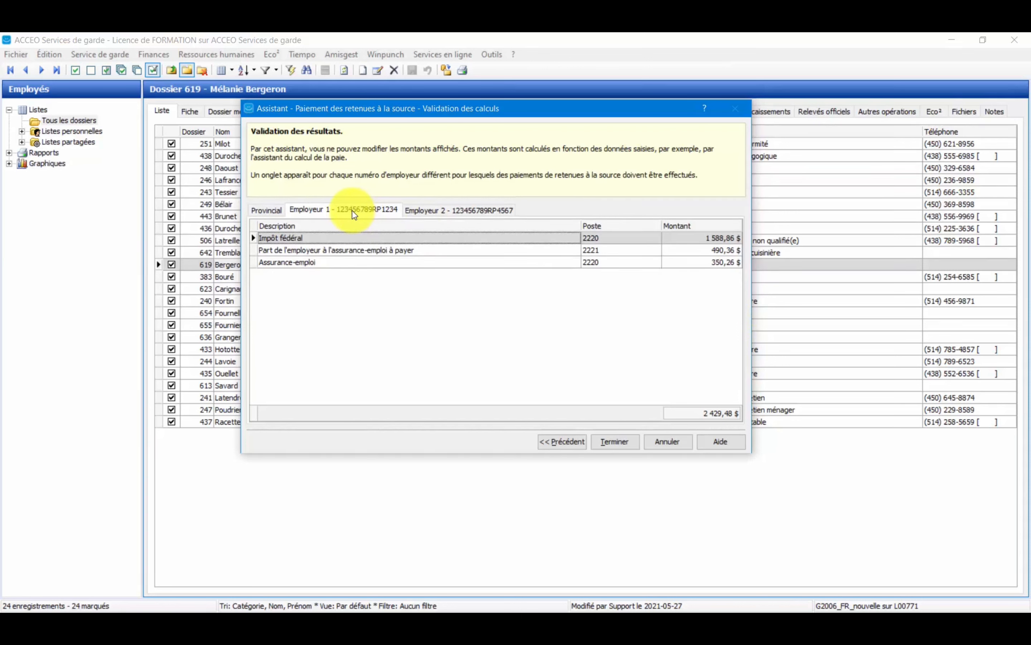
click(428, 210)
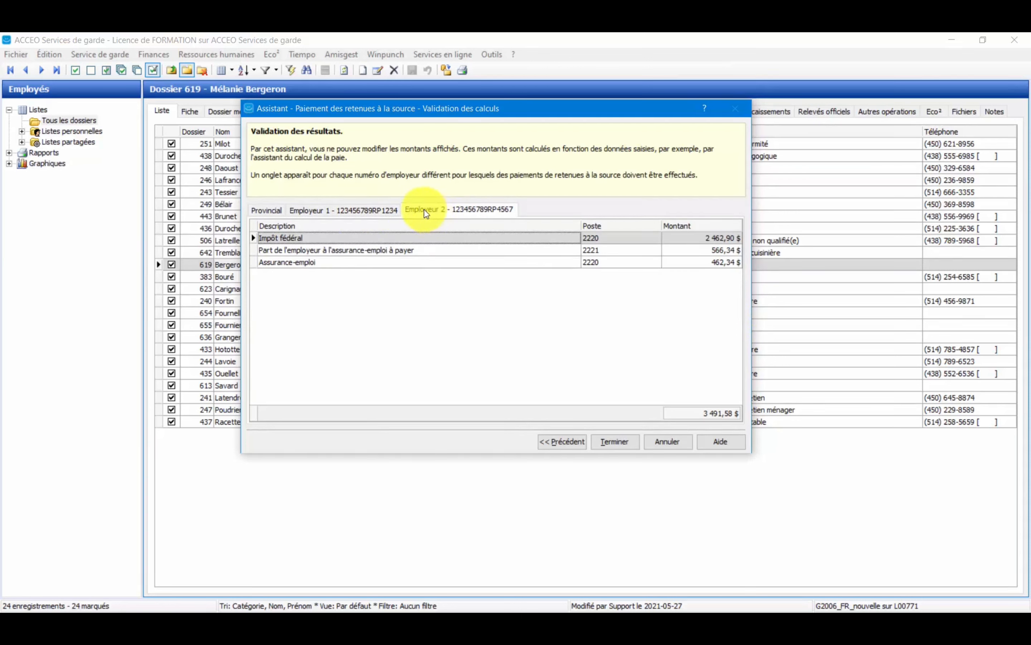
click(368, 214)
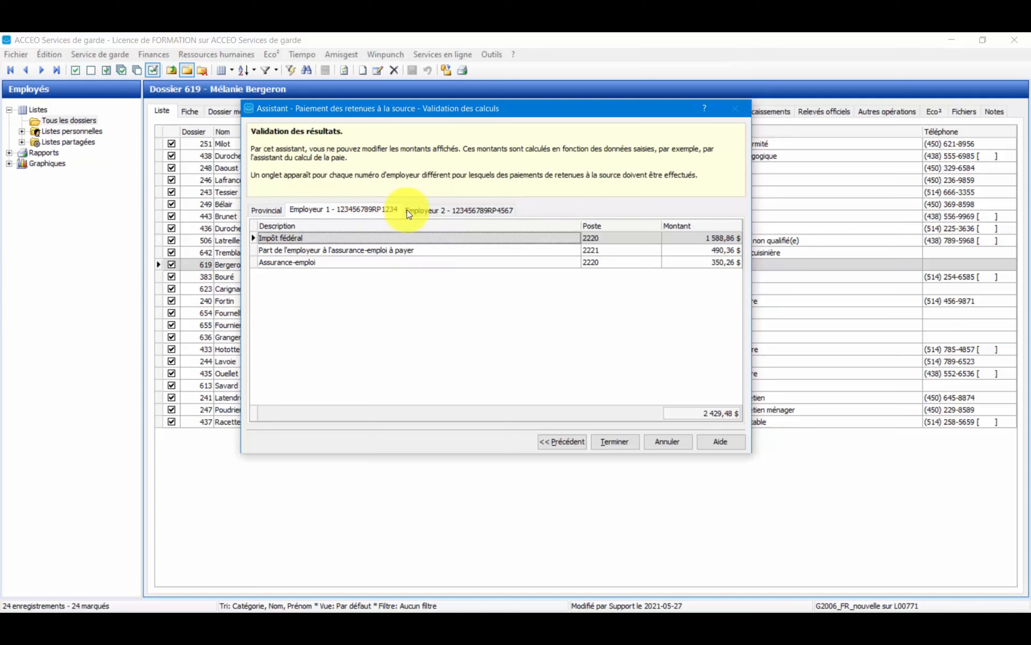
click(433, 214)
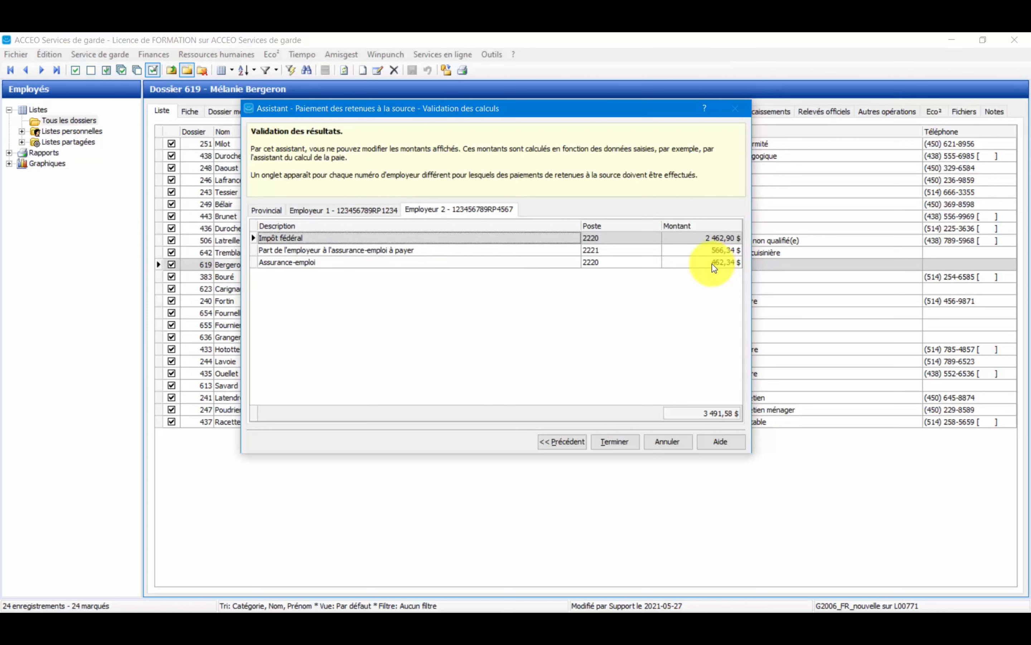
click(265, 211)
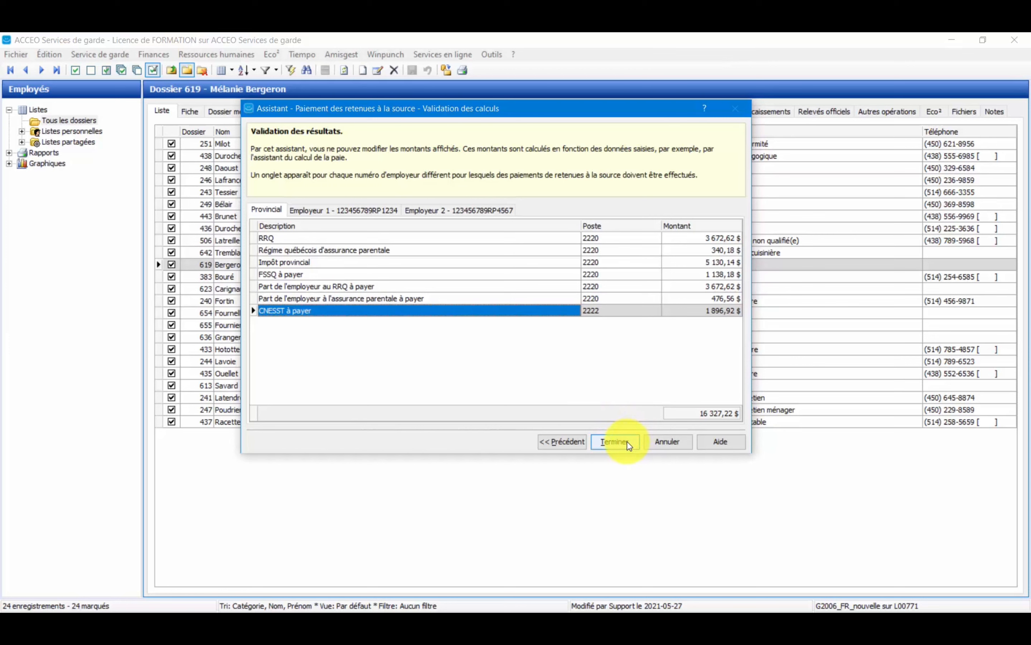
click(628, 443)
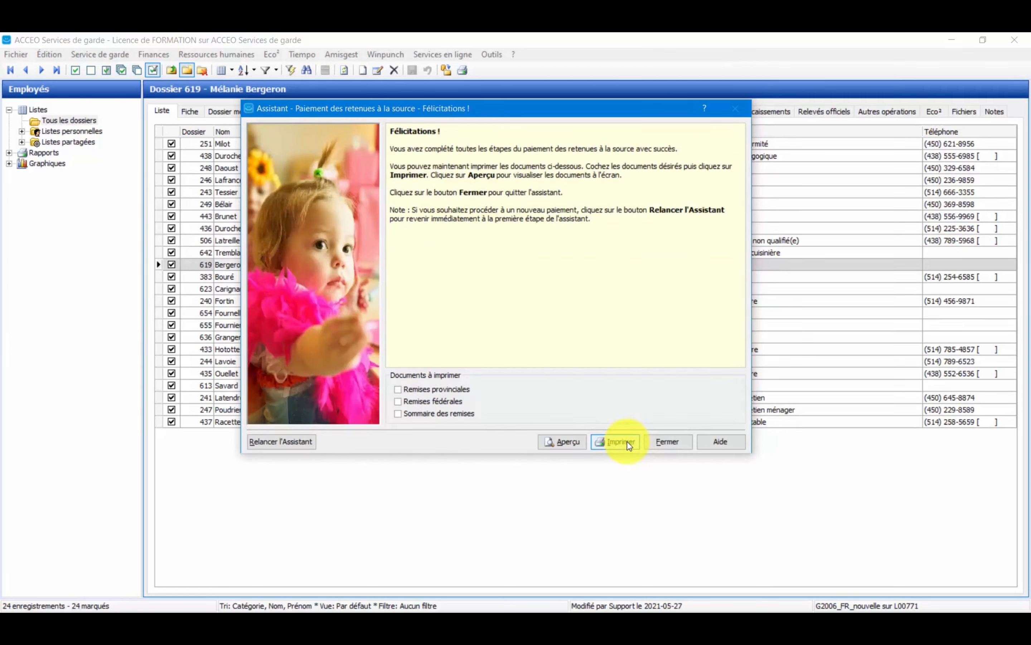
Preview the Remises provinciales and Remises fédérales reports, examining the provincial one at 125%.
click(457, 389)
click(462, 398)
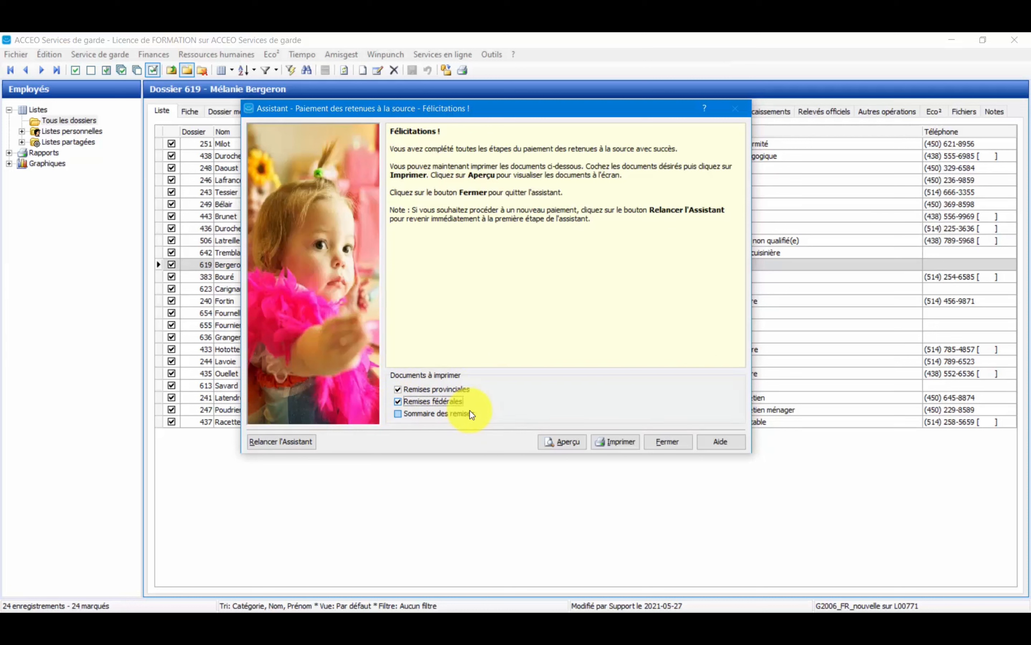
click(575, 444)
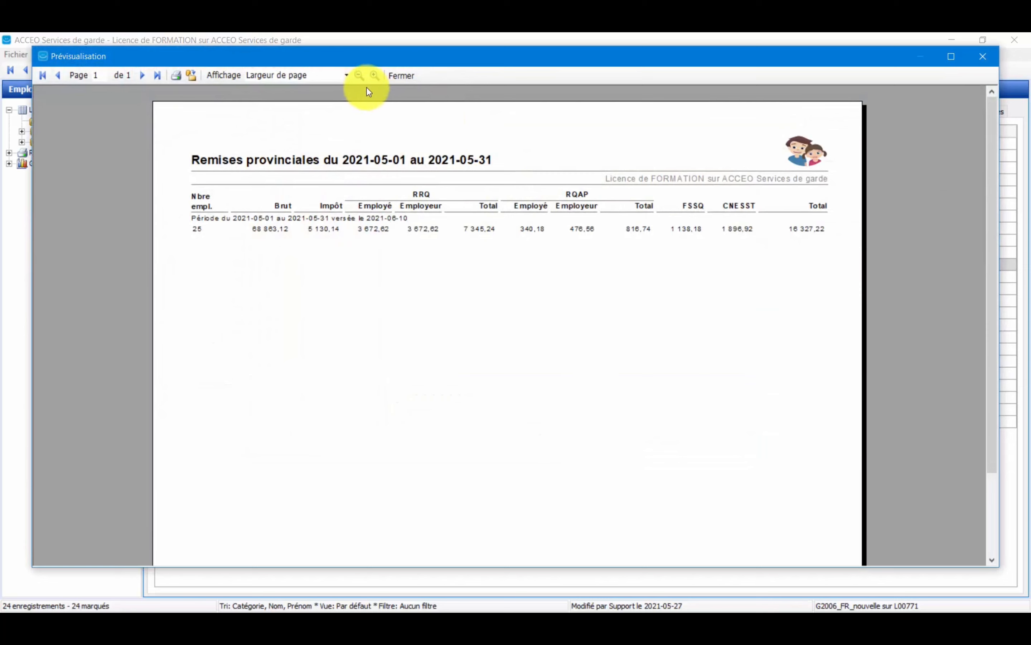
click(375, 76)
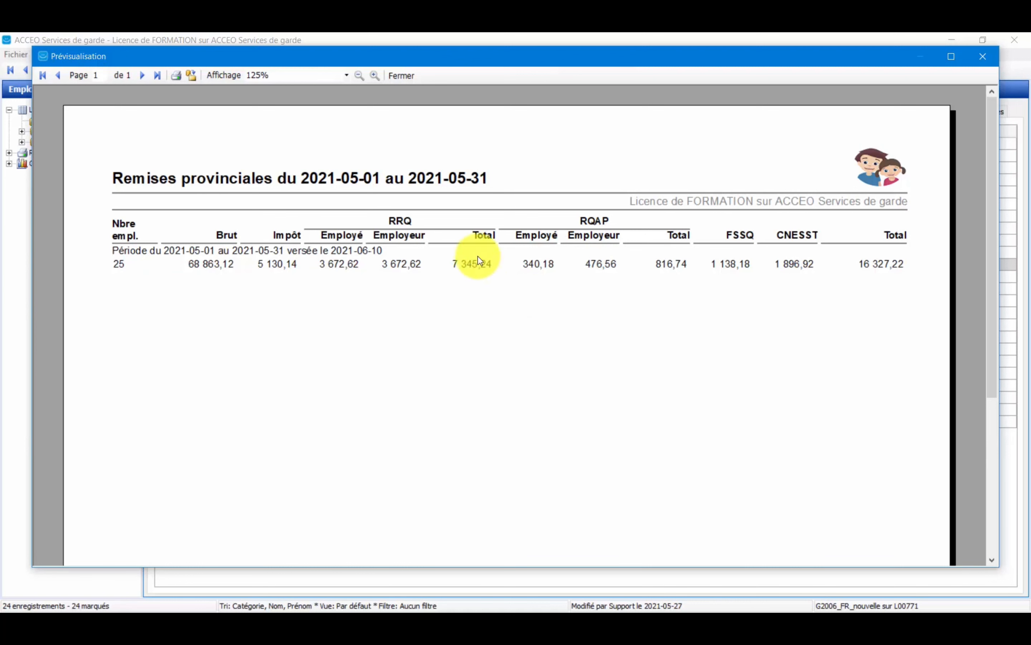
click(408, 80)
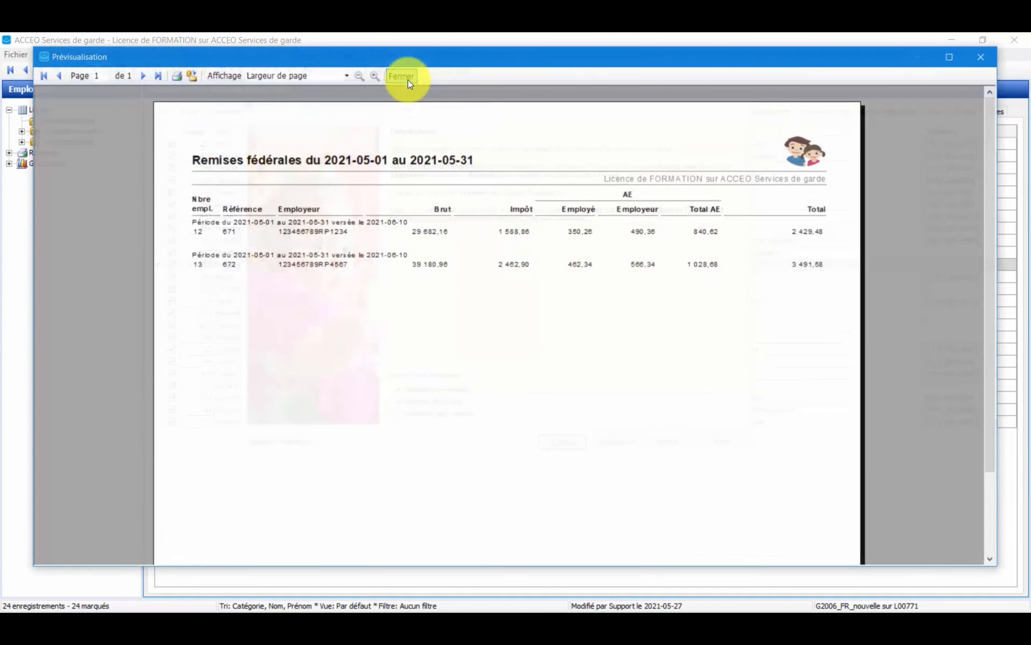
Examine the federal remittances report at 125% down to its totals, and close the preview.
click(374, 76)
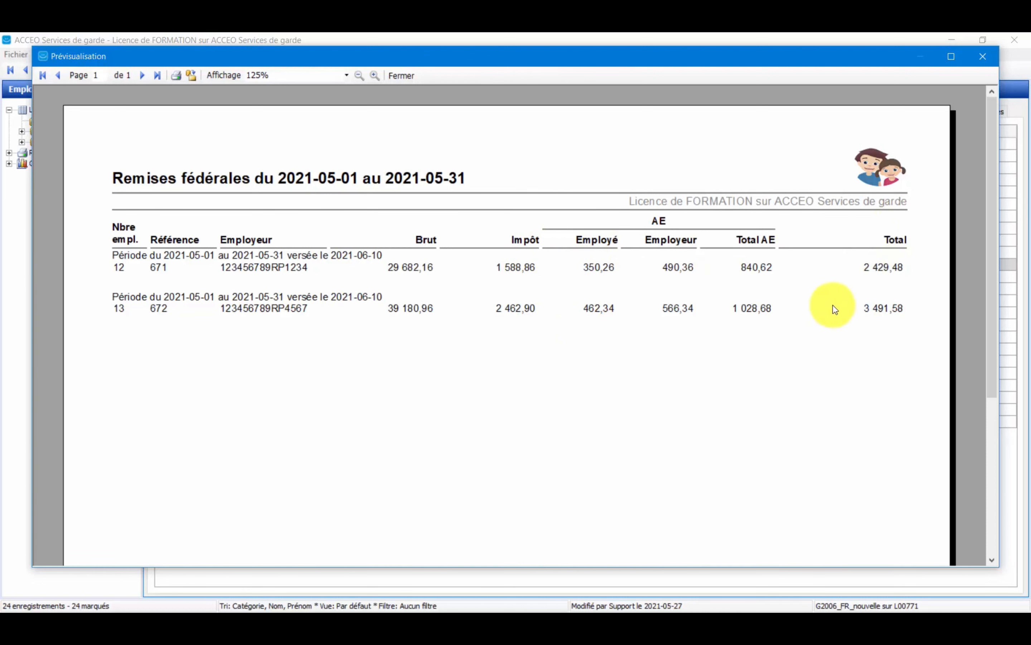
drag(992, 224, 923, 439)
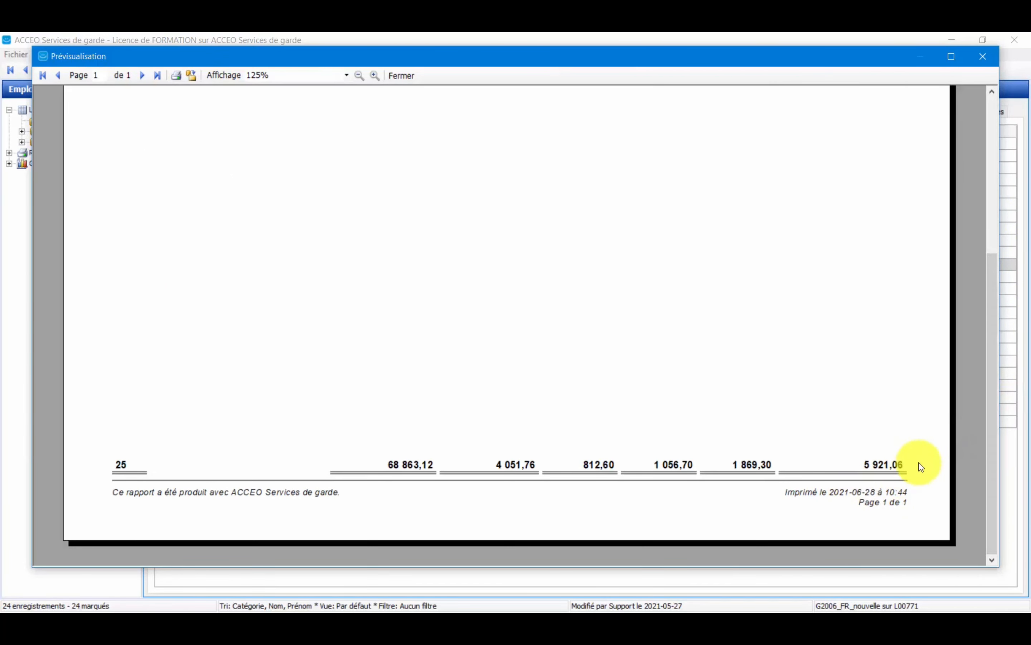
drag(988, 428, 977, 395)
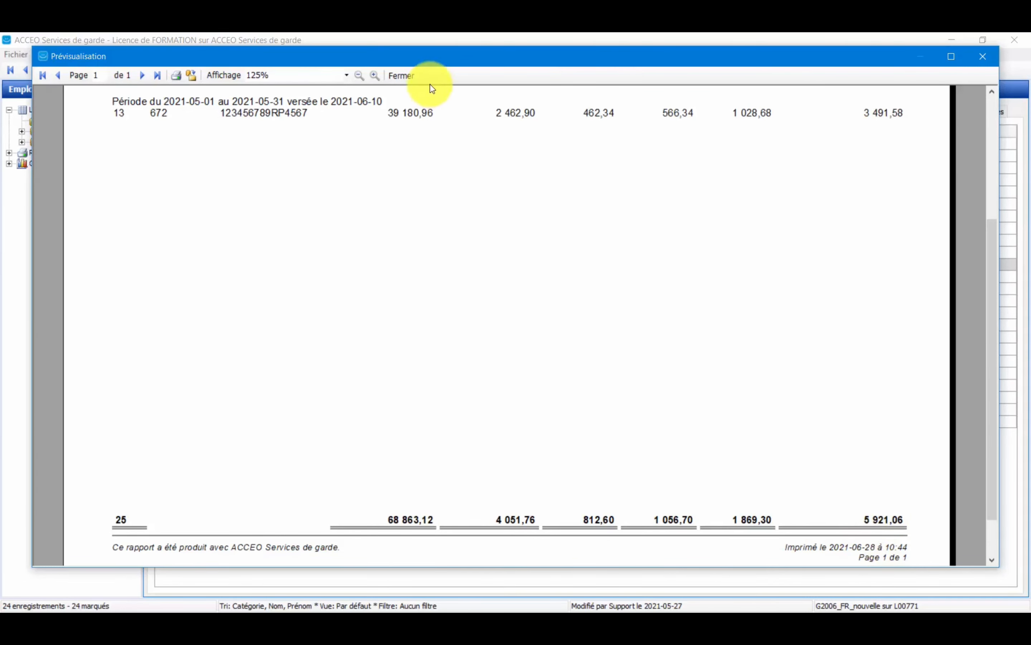
click(399, 75)
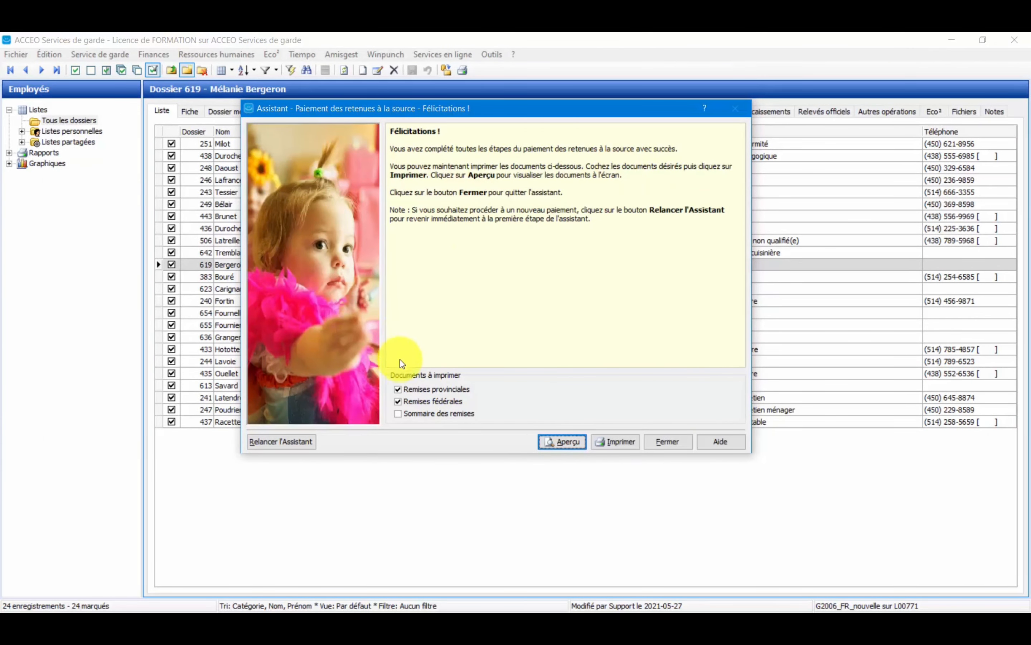
Deselect the provincial and federal remittance documents and close the source deductions assistant.
click(399, 389)
click(423, 403)
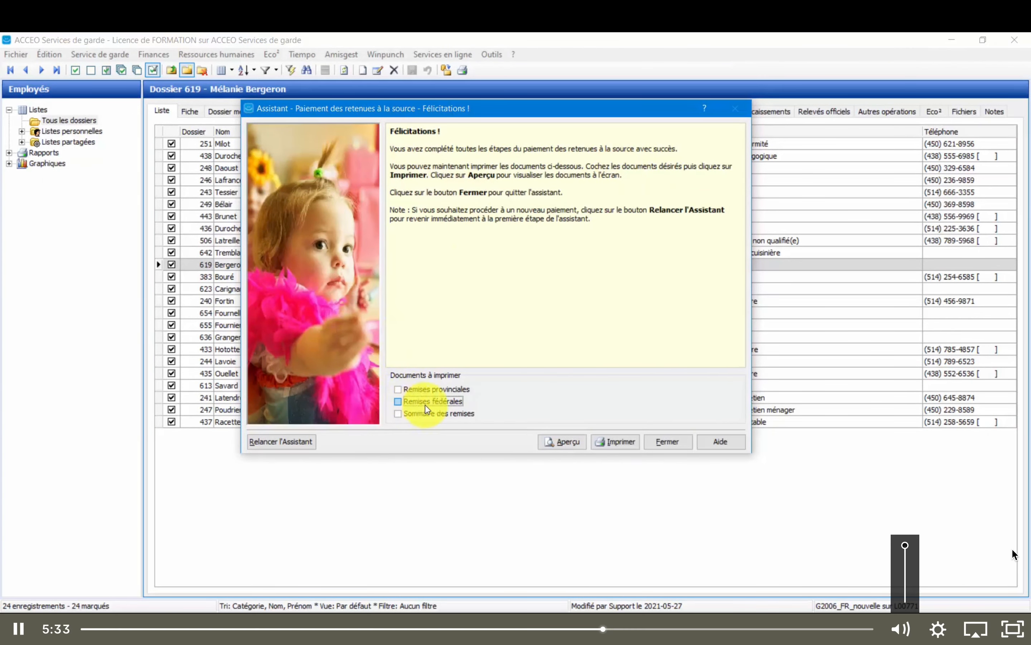
click(659, 445)
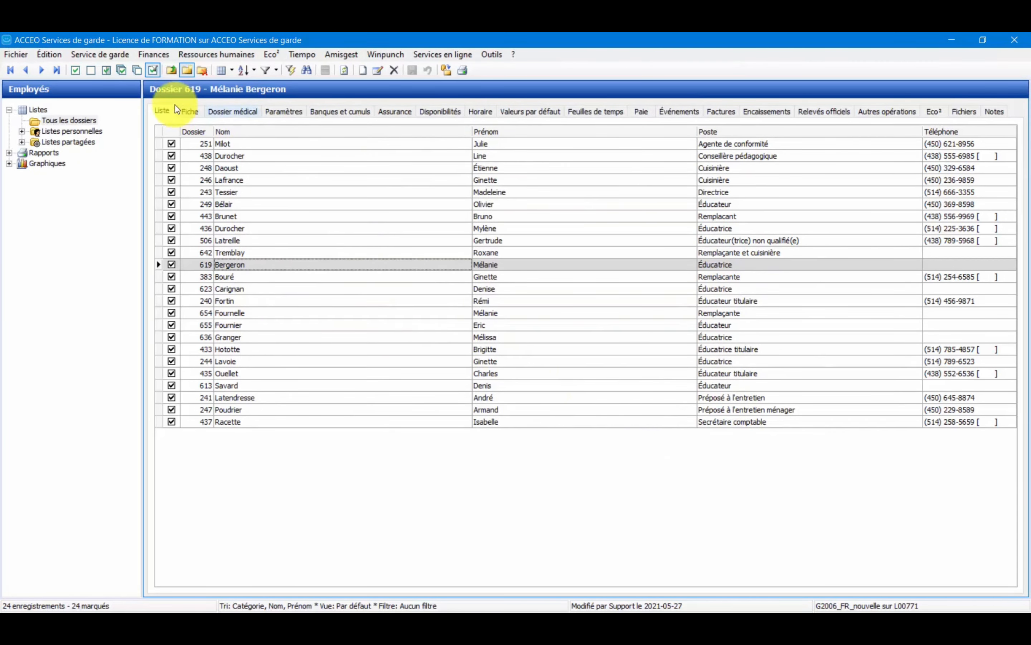
Open the bank operations and examine the provincial and federal remittance withdrawals for 2021-05-01 to 2021-05-31.
click(155, 56)
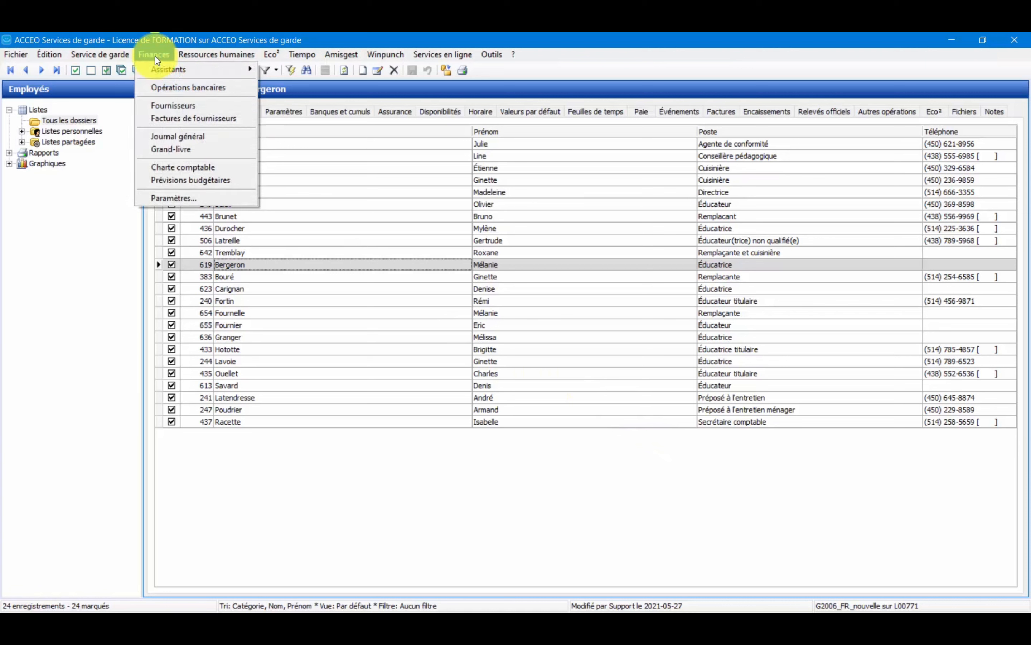
click(158, 89)
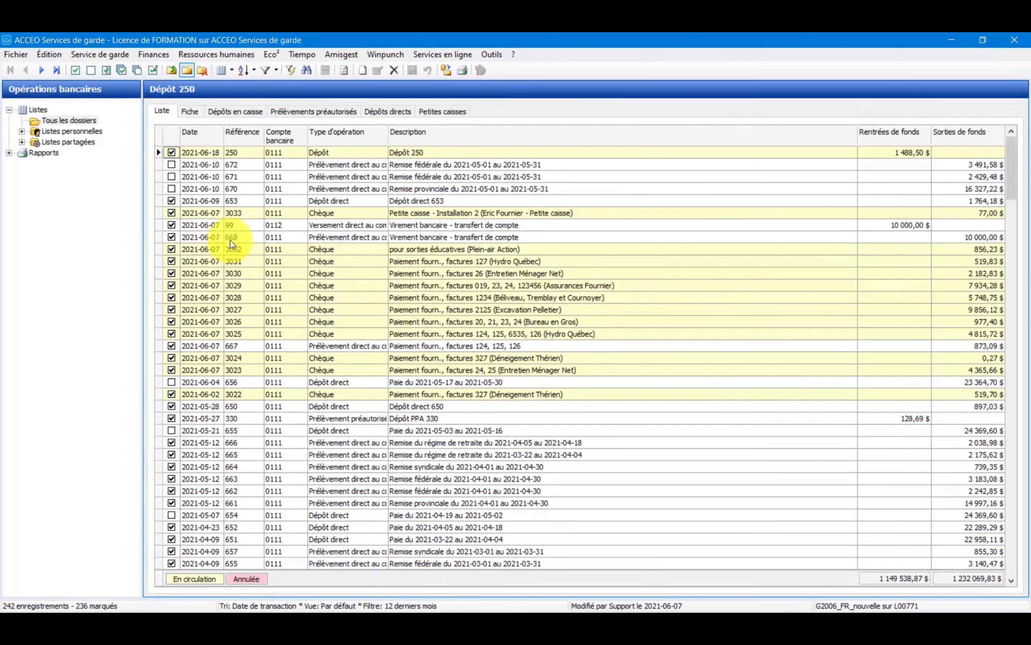
click(463, 190)
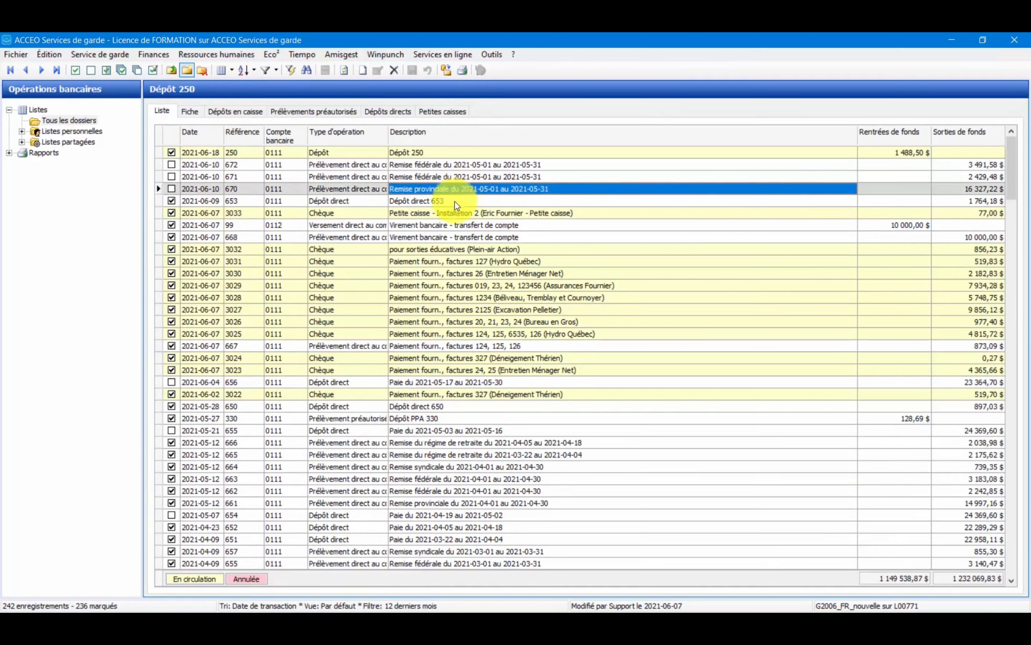
click(989, 188)
click(989, 179)
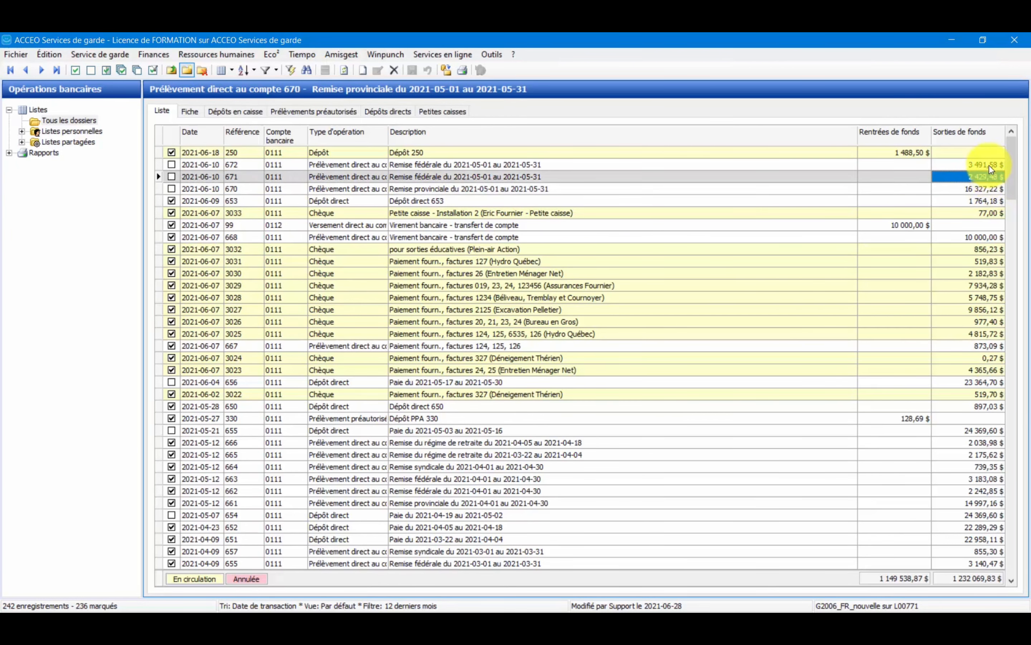
click(990, 164)
click(992, 177)
click(982, 189)
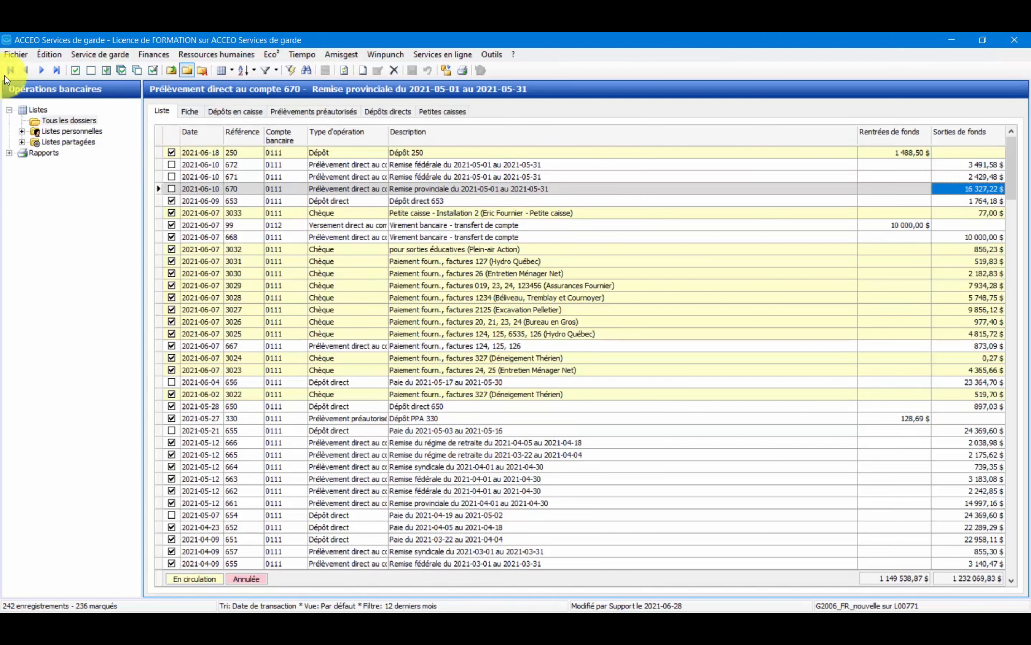
In the report centre, select the Remises fédérales and Remises provinciales reports under the human resources government remittances.
click(17, 54)
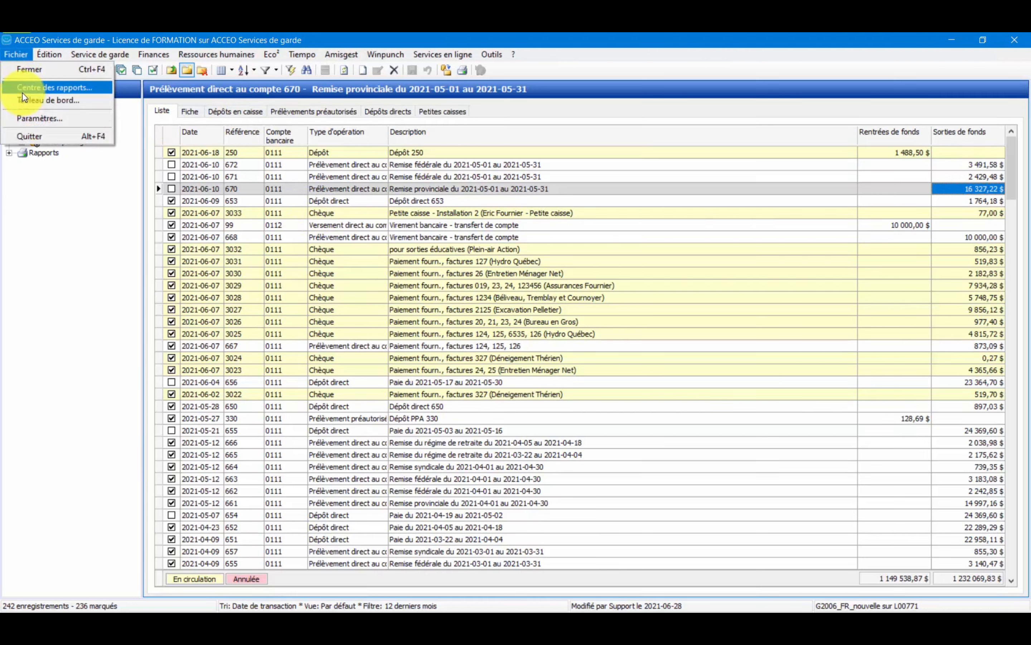
click(22, 91)
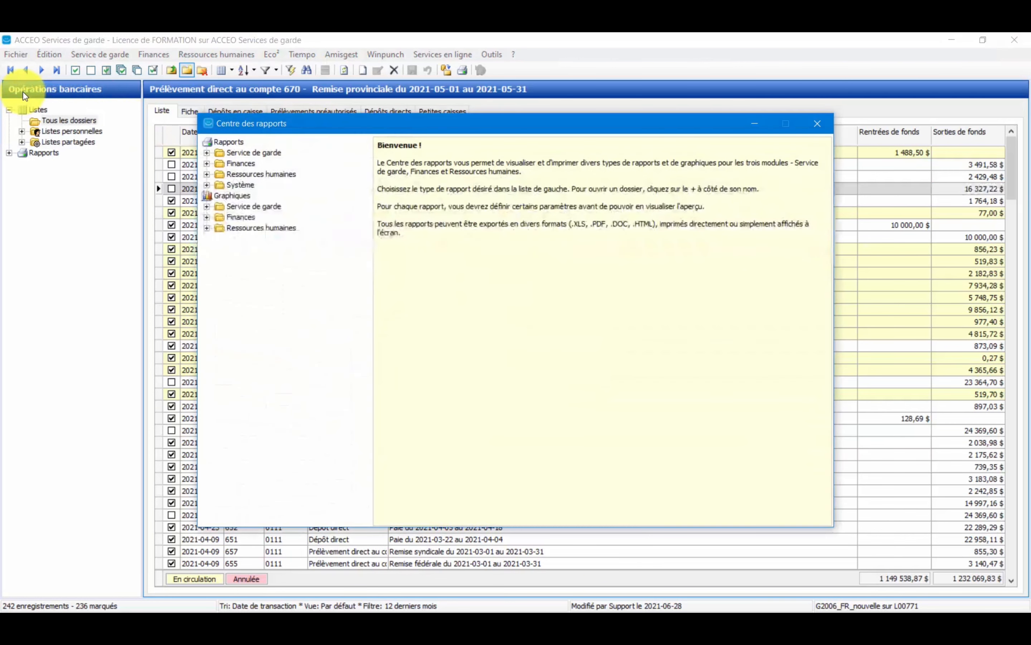
click(207, 174)
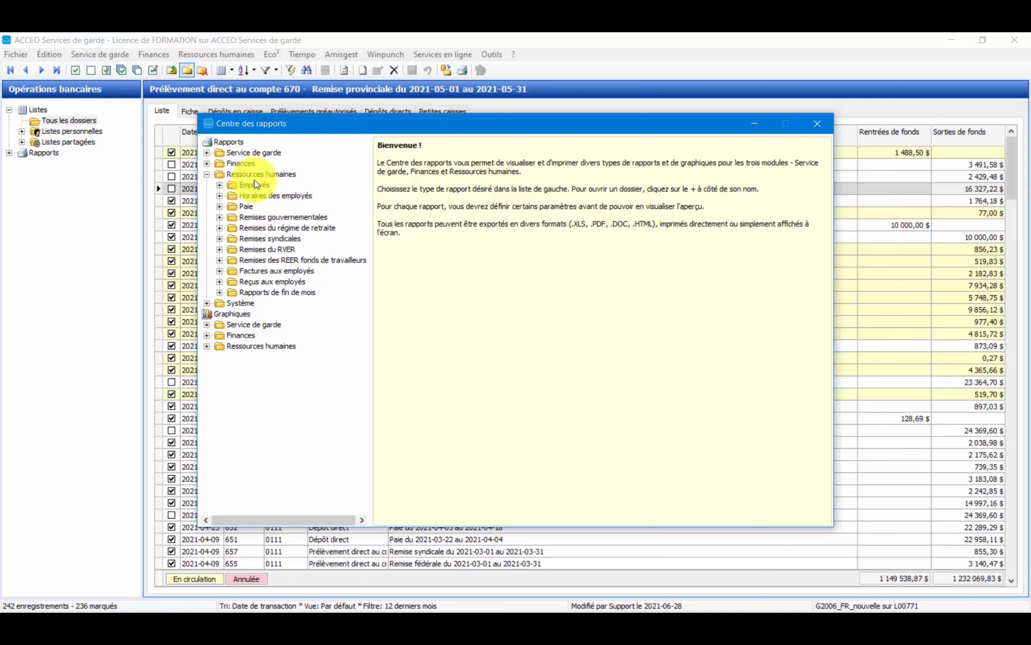
click(219, 217)
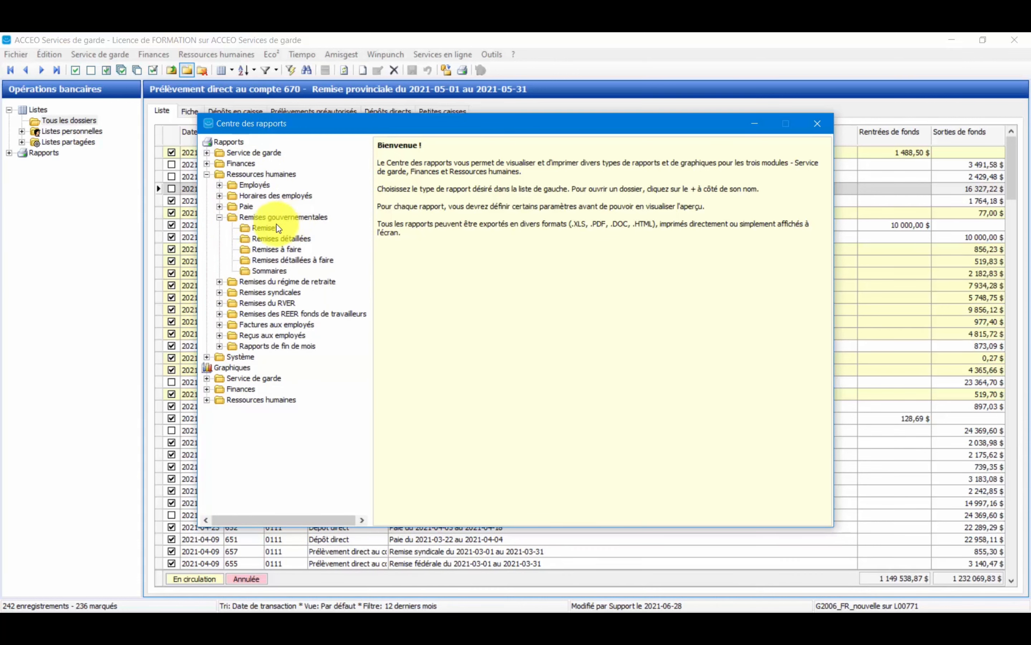
click(266, 229)
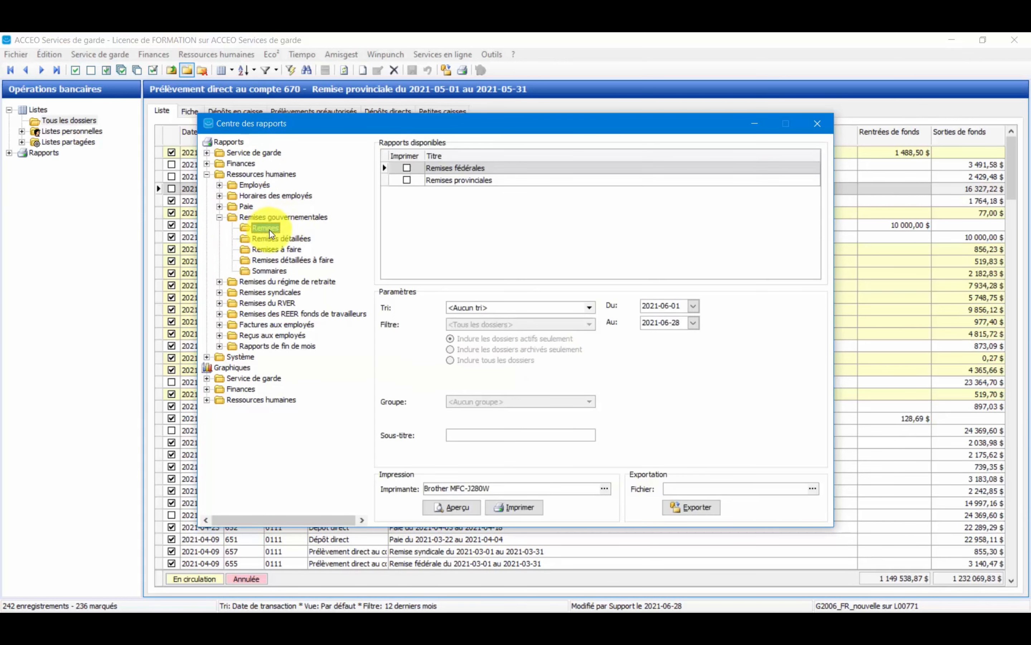
click(405, 170)
click(406, 181)
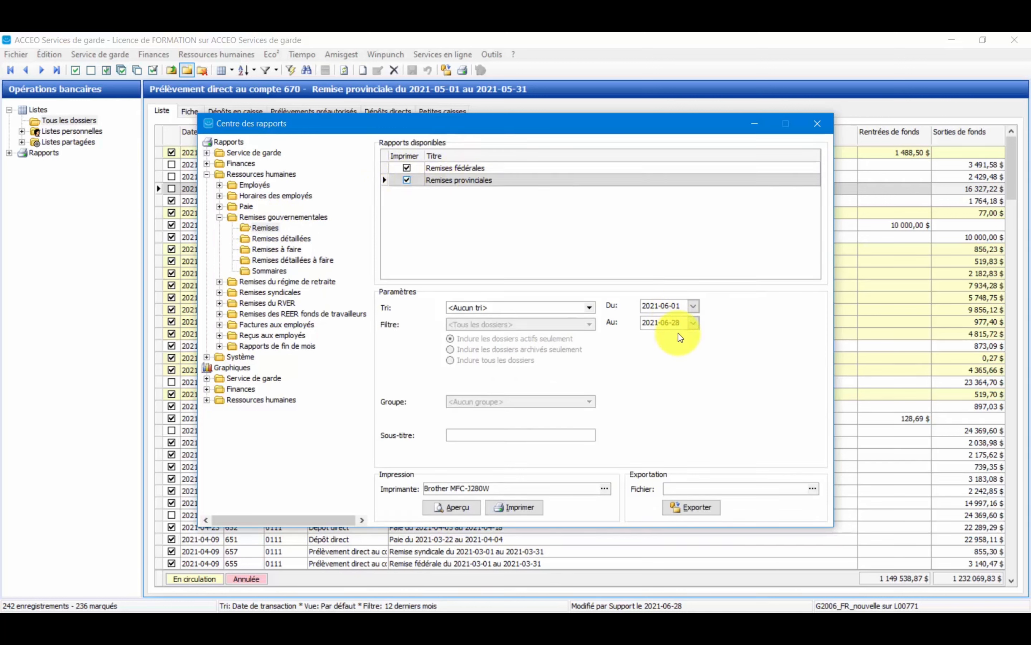
Set the report period for the federal and provincial remittances from 2021-05-01 to 2021-05-31.
click(693, 306)
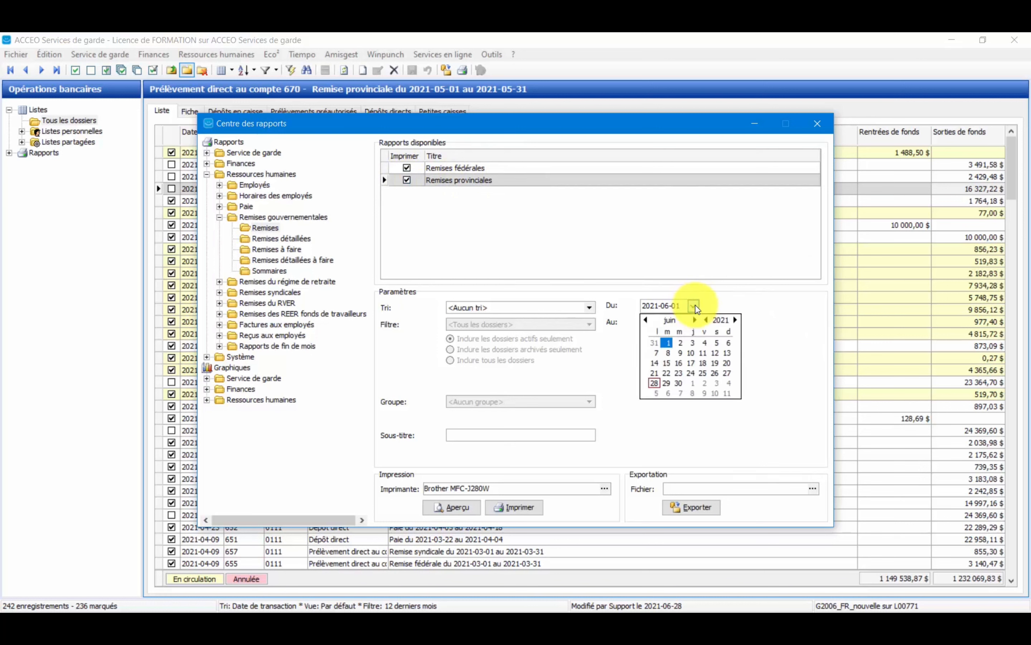
click(648, 320)
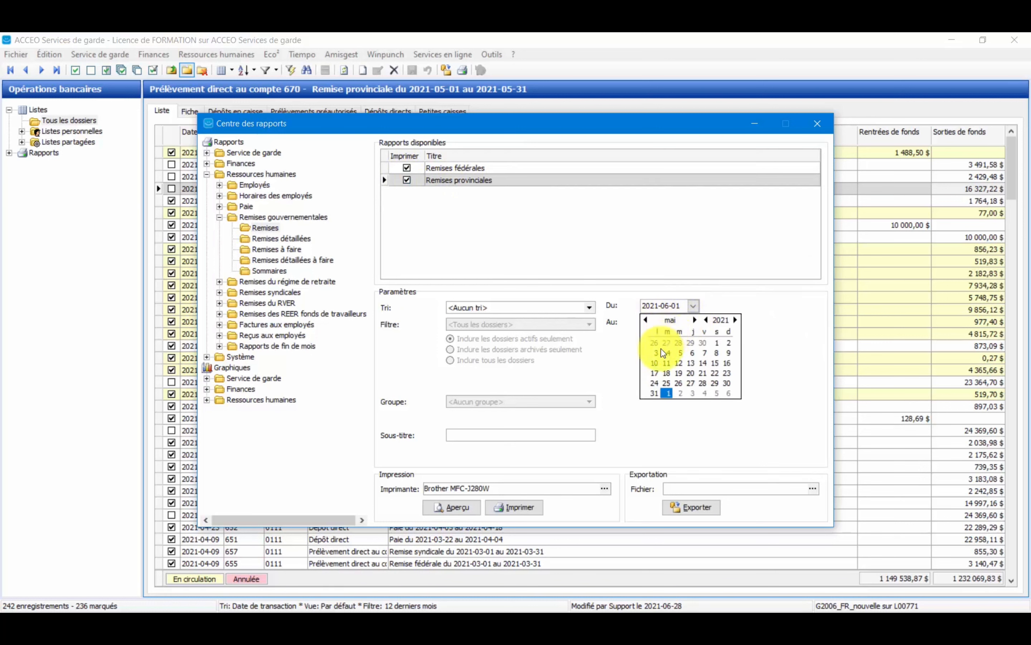
click(718, 343)
click(693, 323)
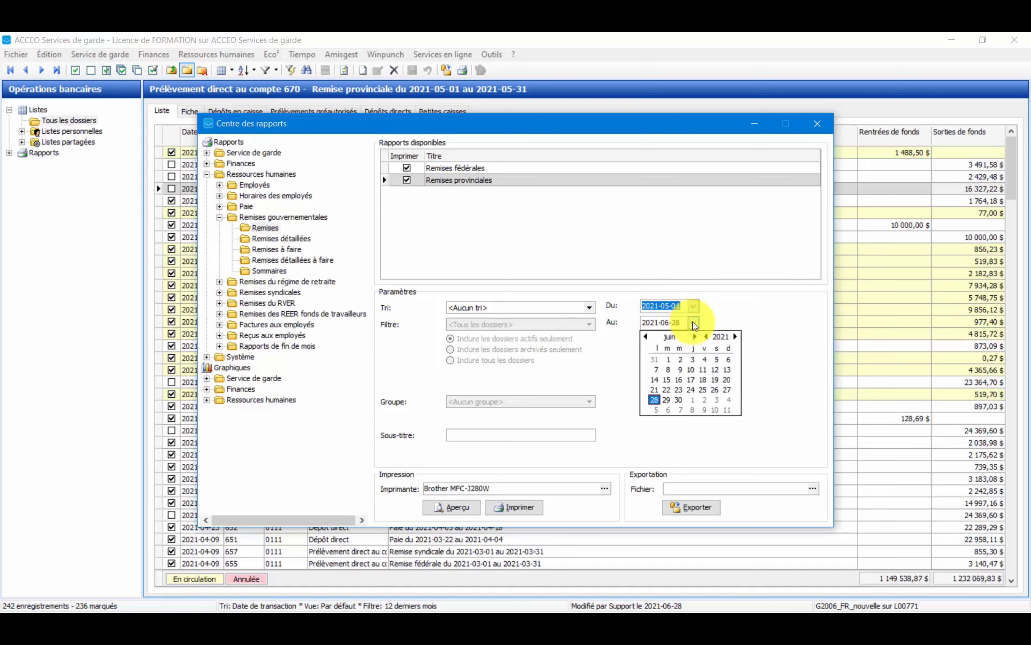
click(654, 360)
Preview the Remises fédérales and Remises provinciales reports, examine each at 125%, and close both previews.
click(457, 508)
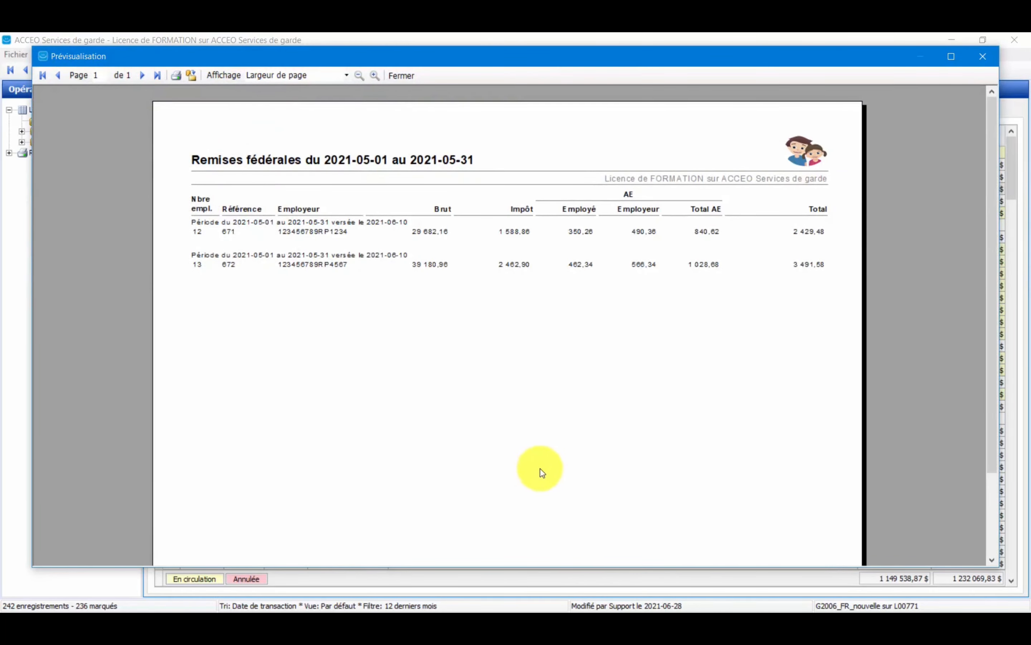
click(375, 76)
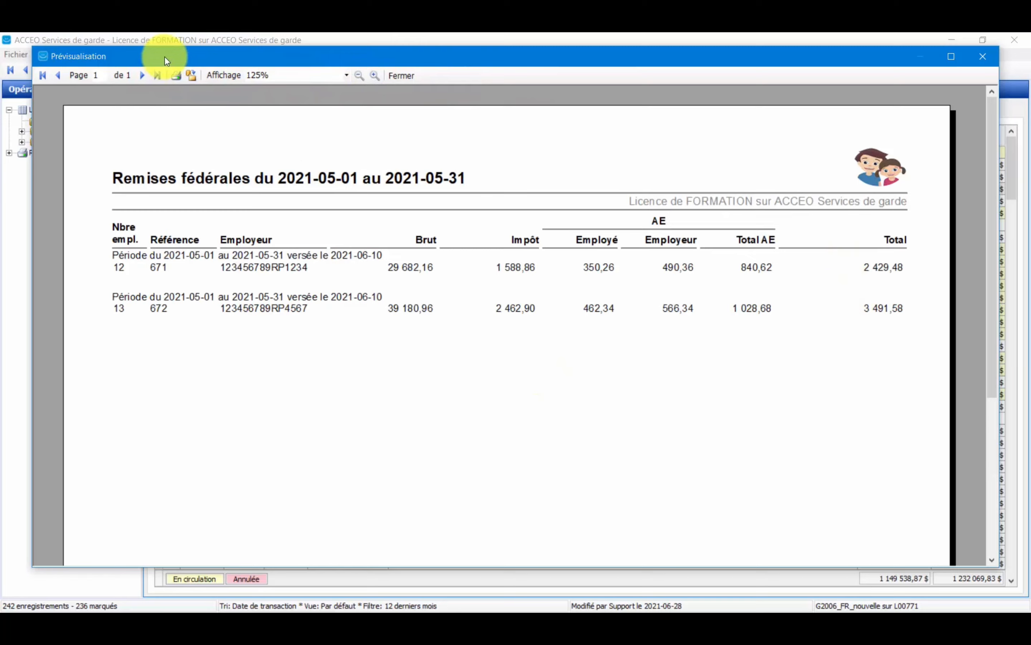
click(400, 75)
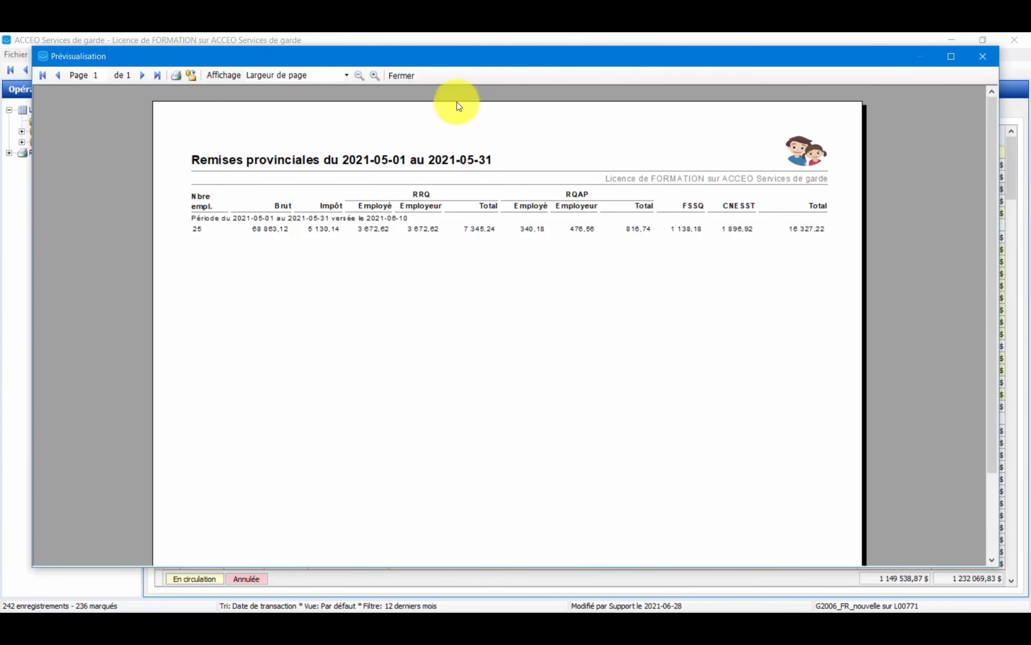
click(375, 77)
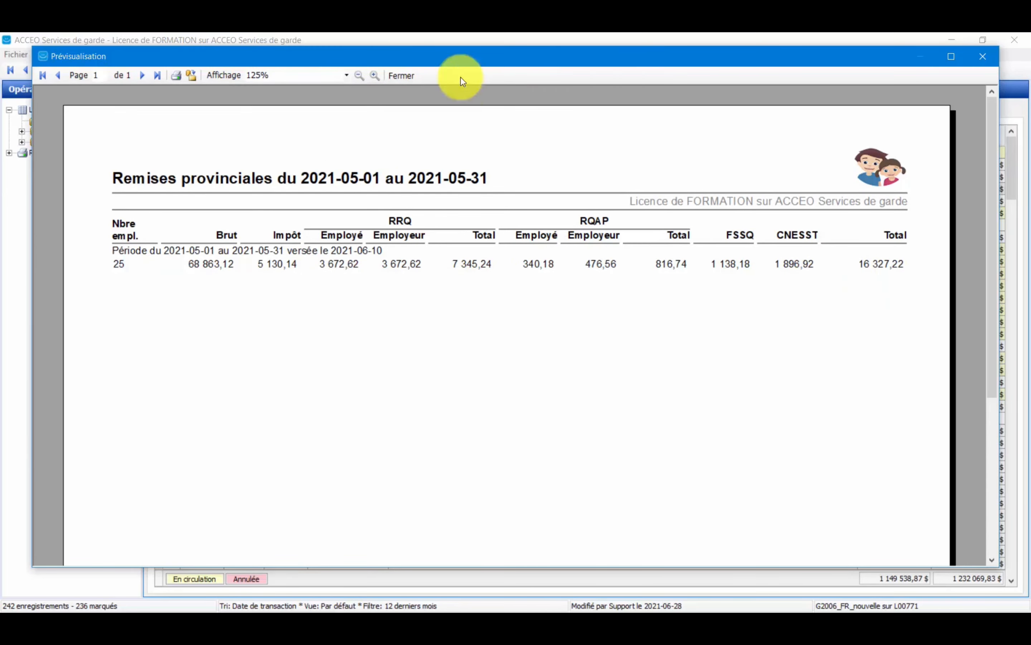
click(405, 72)
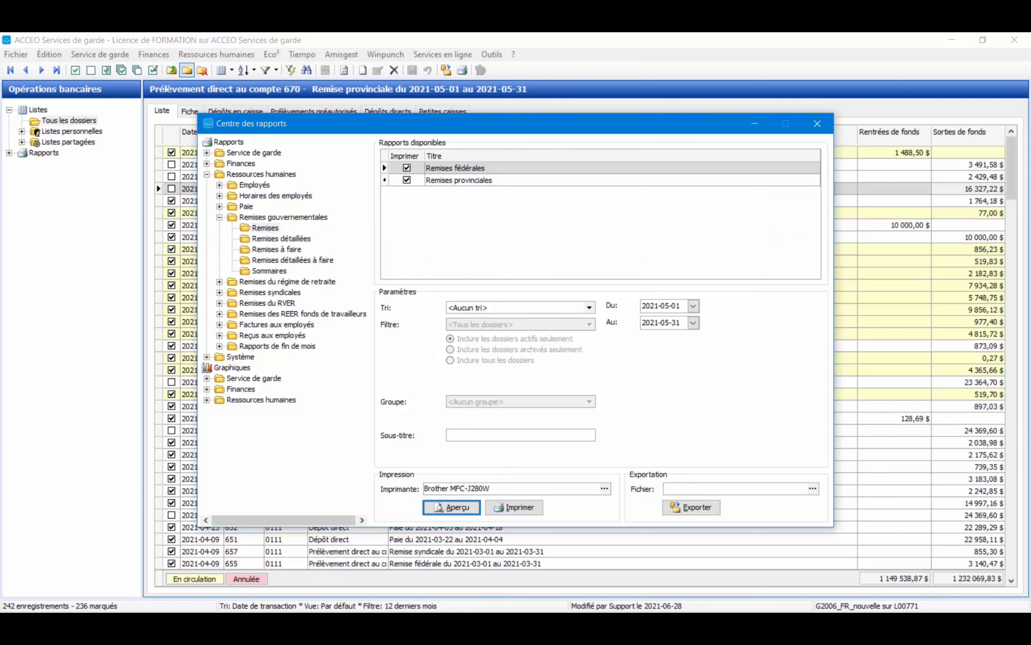
Leave the full-screen lesson in Safari and open the Chapter 5 video "Les remises au régime de retraite" in full screen.
click(1013, 626)
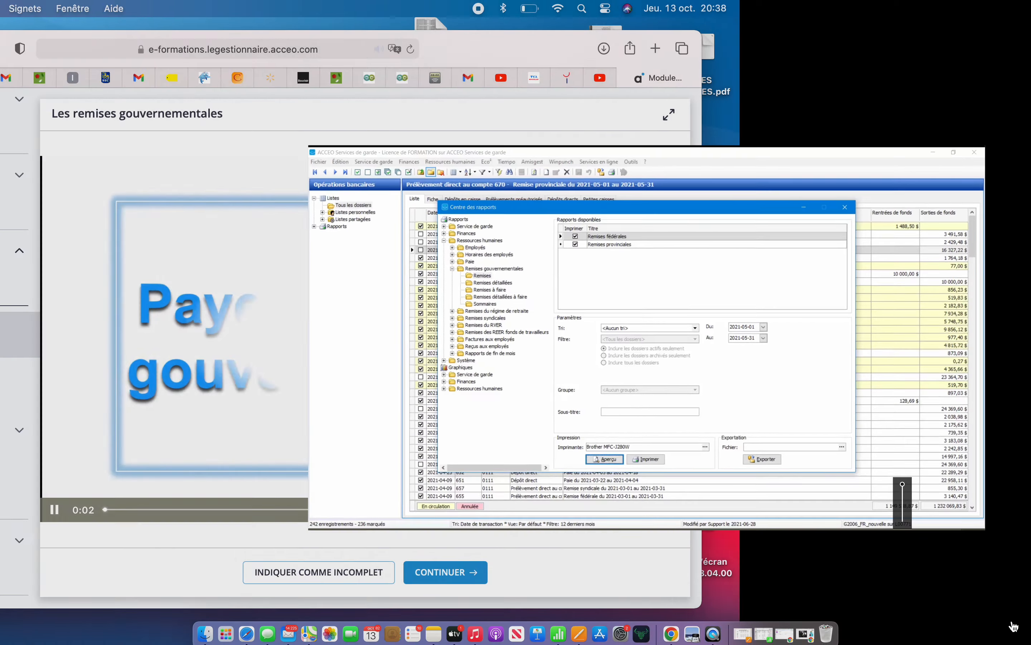
scroll(233, 434, down, 4)
scroll(234, 433, down, 6)
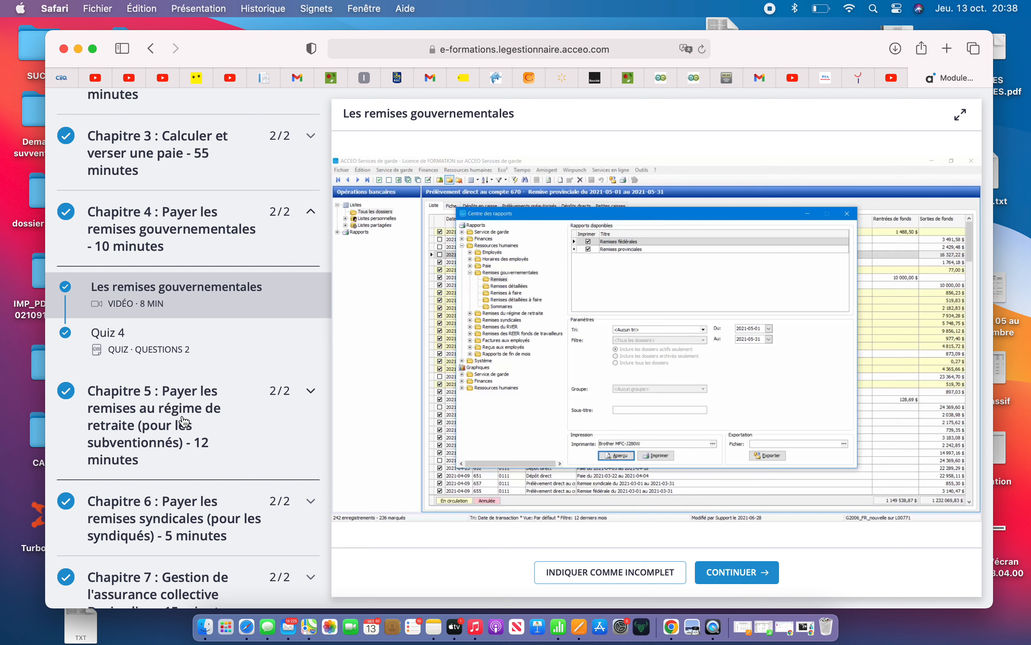
click(184, 421)
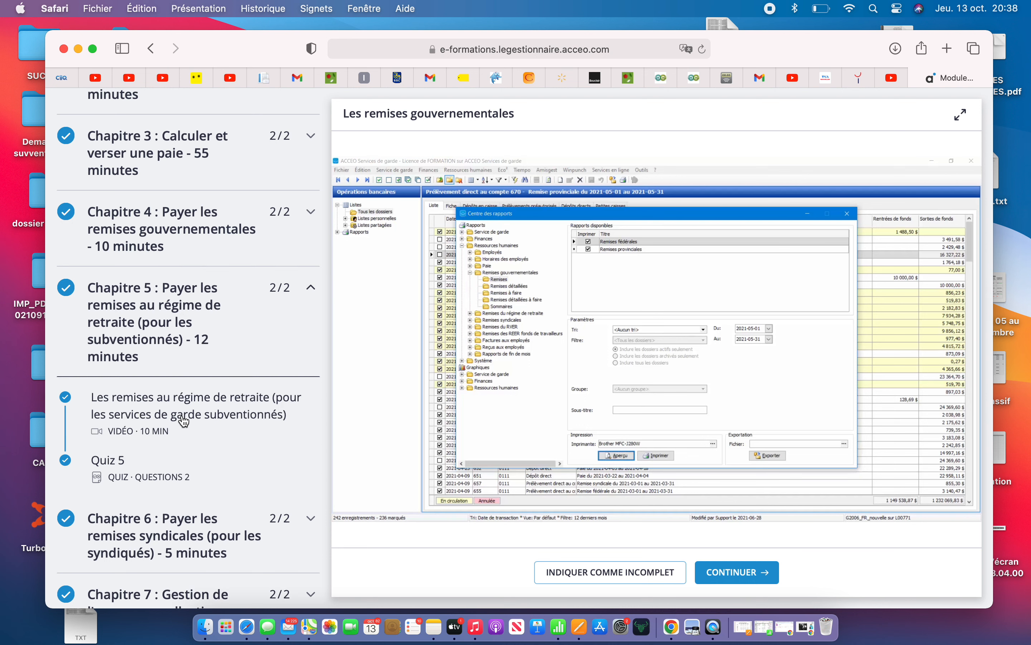
click(184, 421)
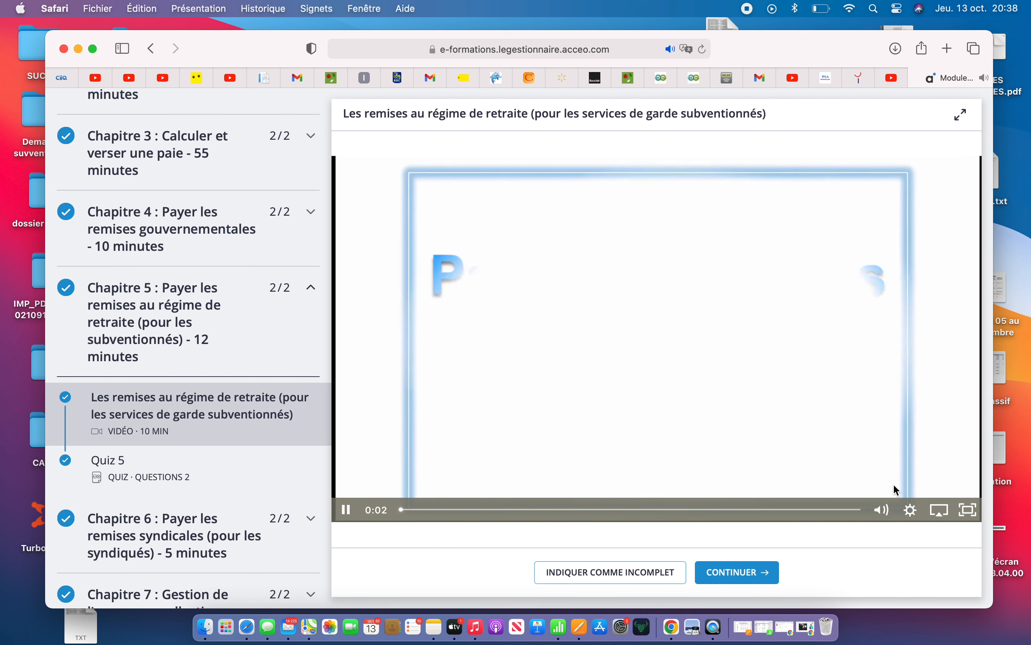
click(967, 508)
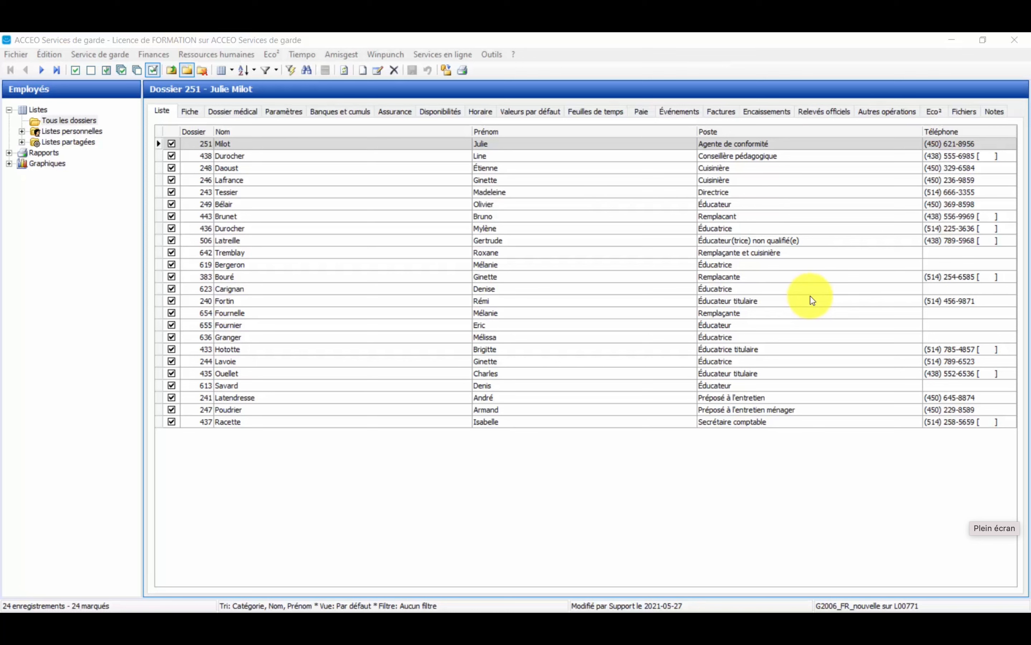
click(240, 58)
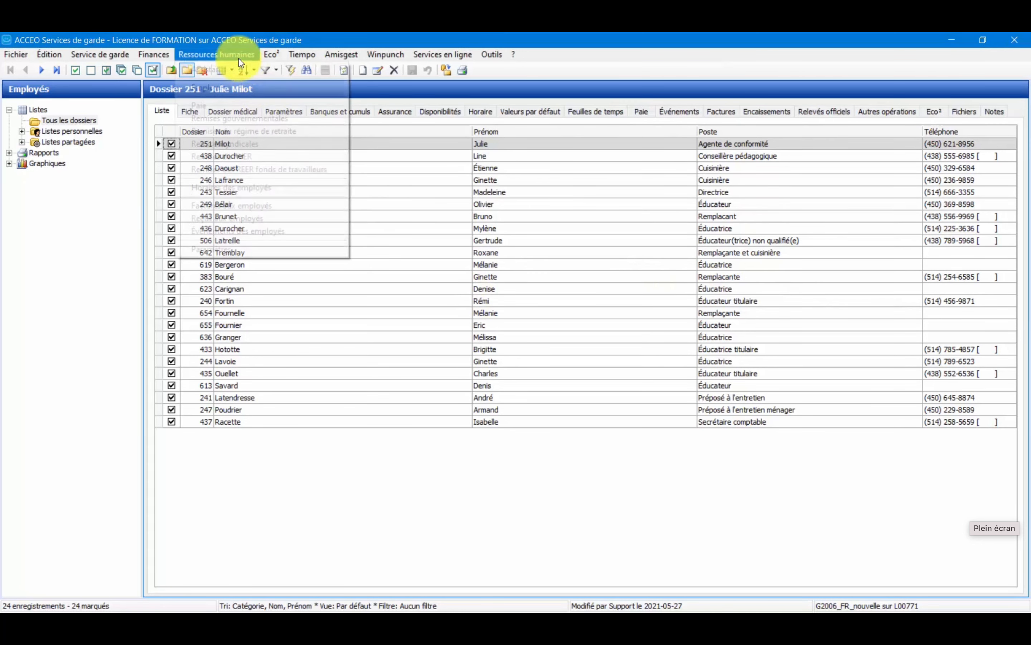
mouse_move(242, 71)
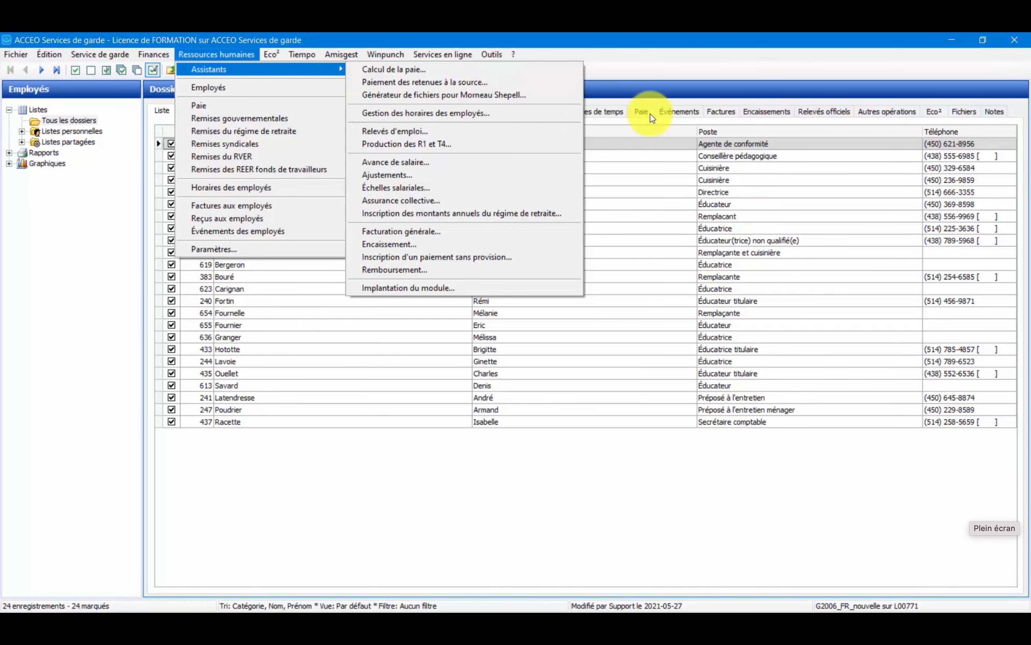
click(837, 194)
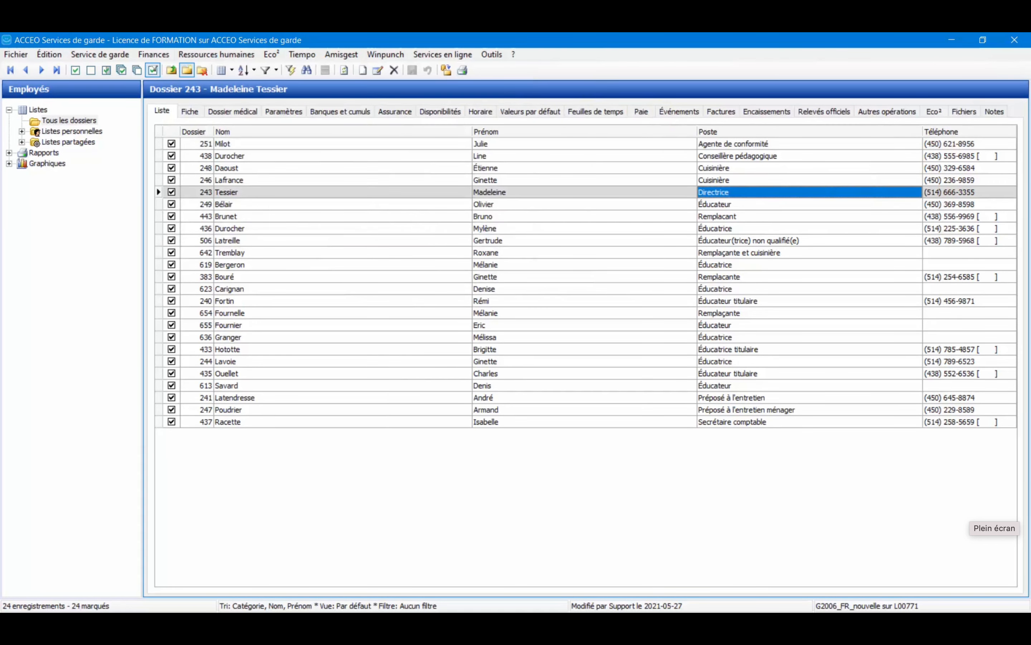
click(484, 398)
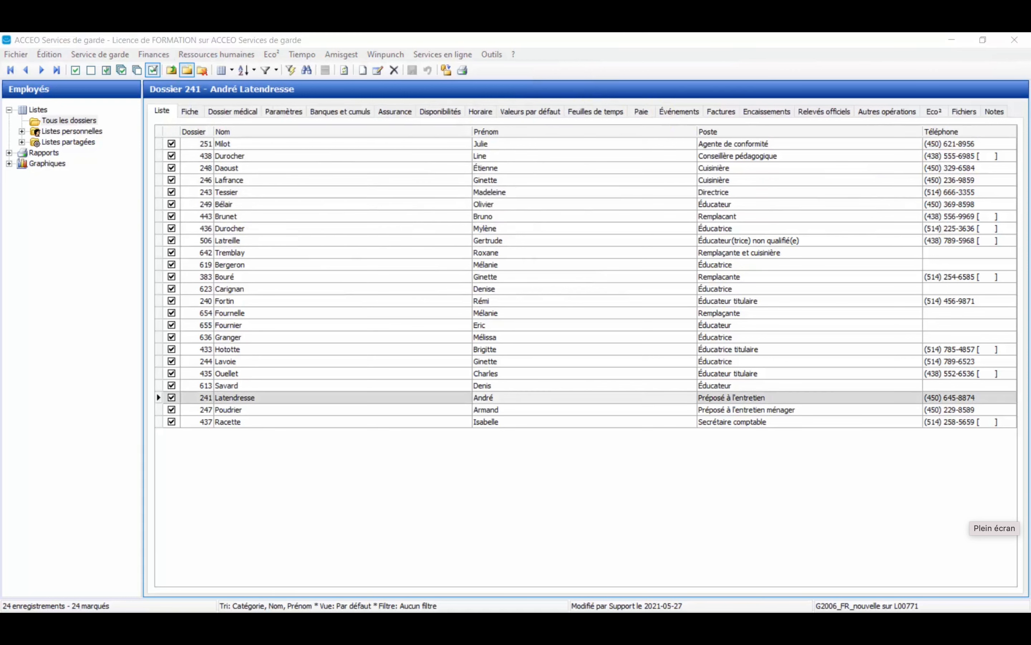
Start the source deductions payment assistant and choose Cotisations au régime de retraite as the deduction type.
click(213, 54)
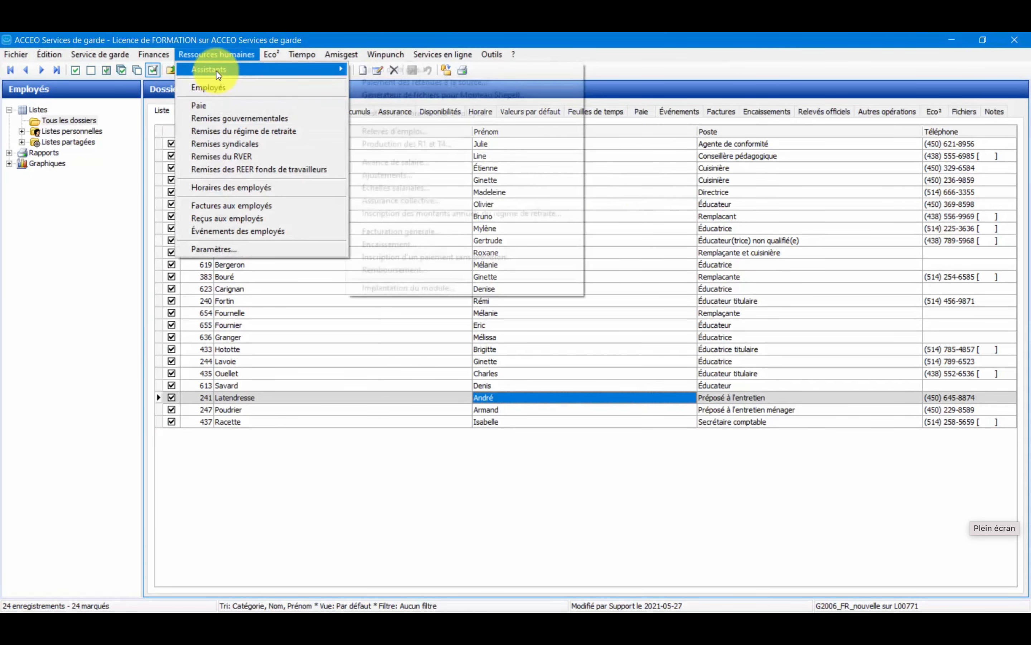
mouse_move(216, 70)
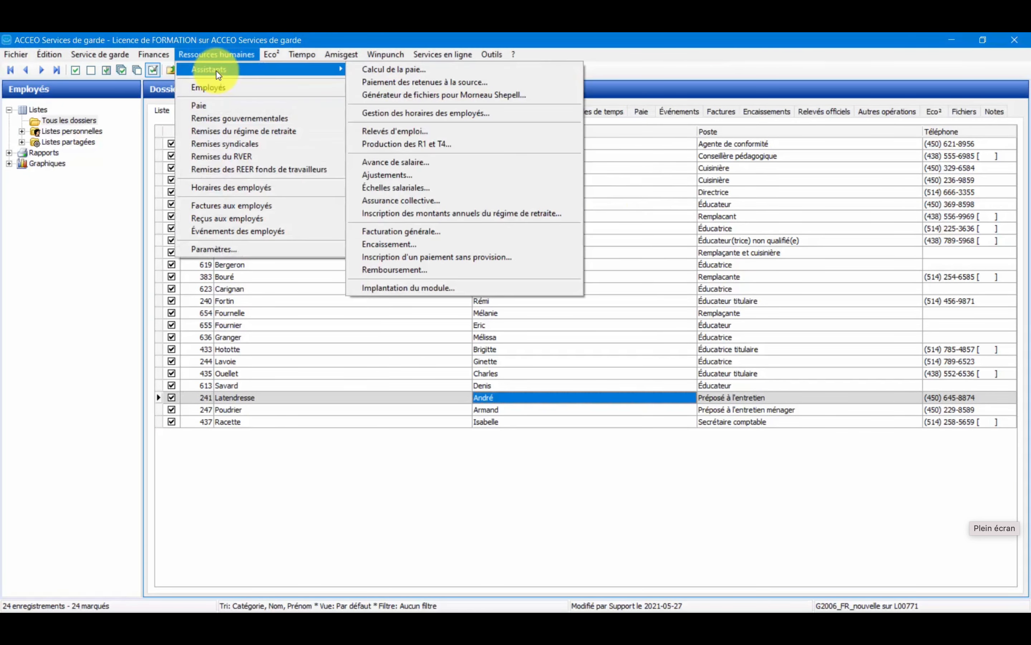
click(461, 85)
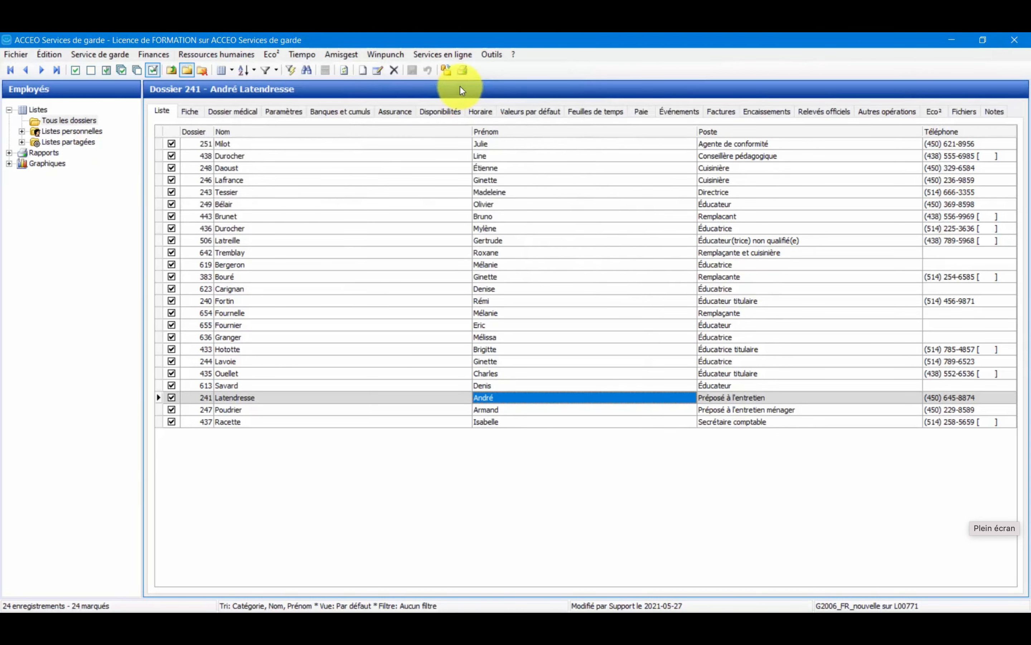
drag(460, 153, 439, 84)
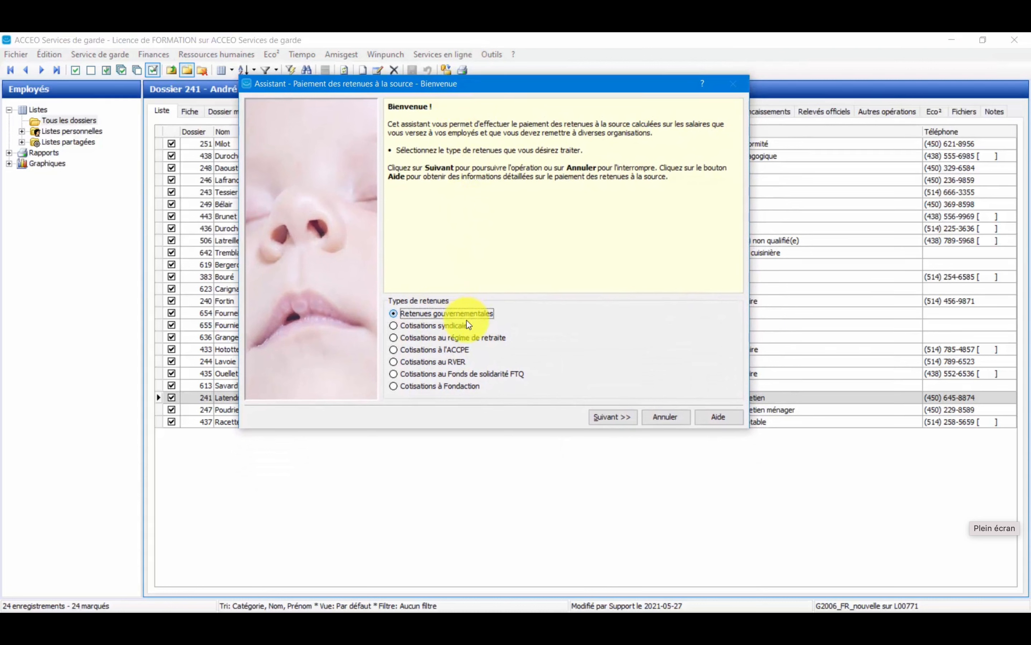
click(456, 339)
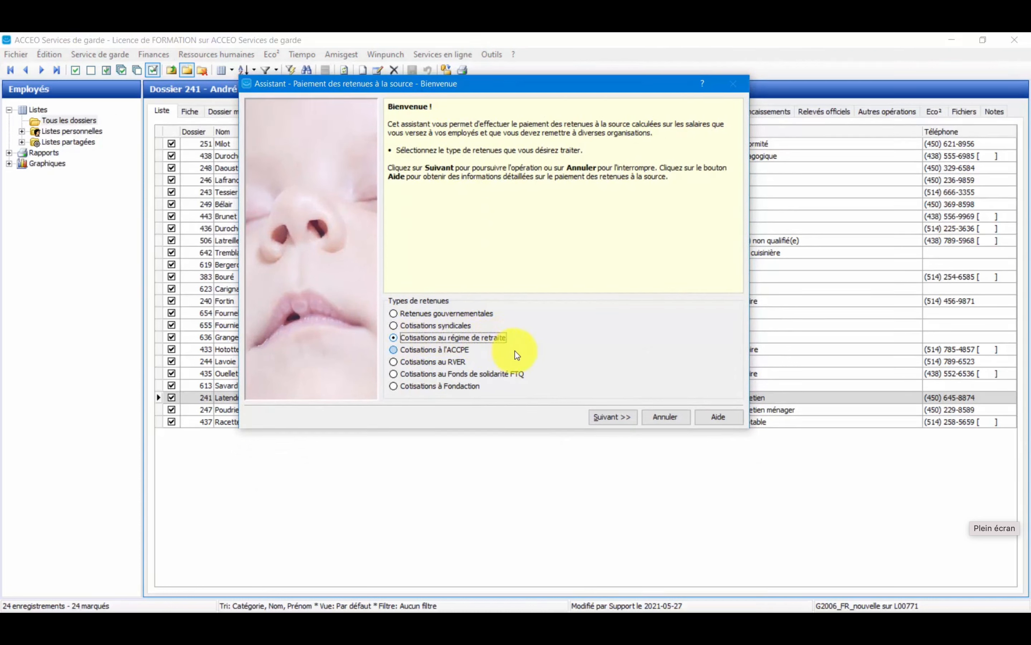
click(612, 418)
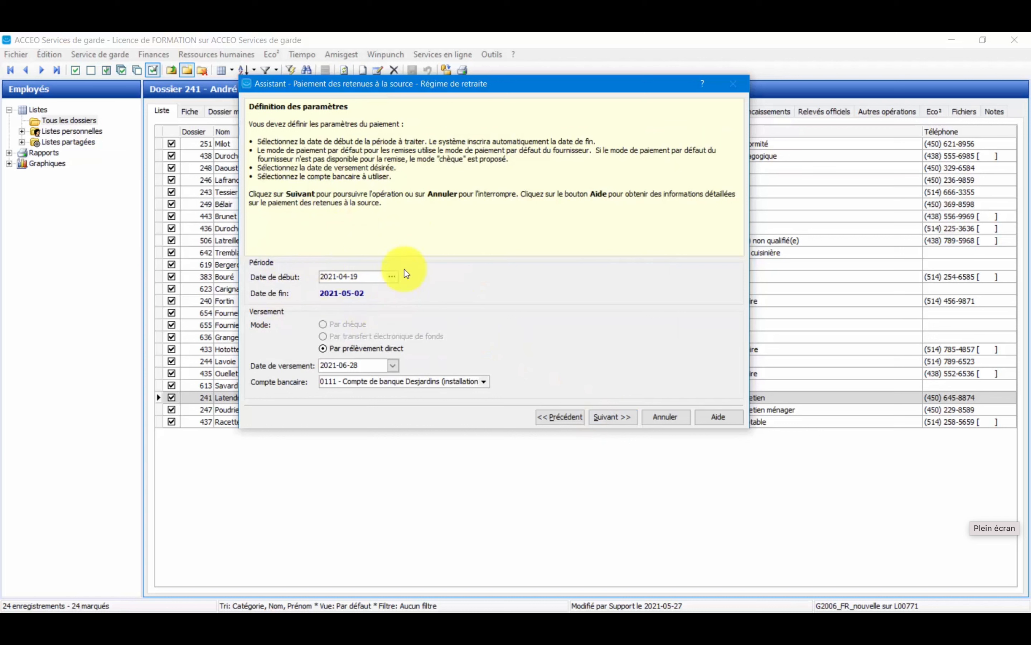
Set the pension plan payment date to 2021-06-10 and proceed to the validation of the contributions.
click(375, 273)
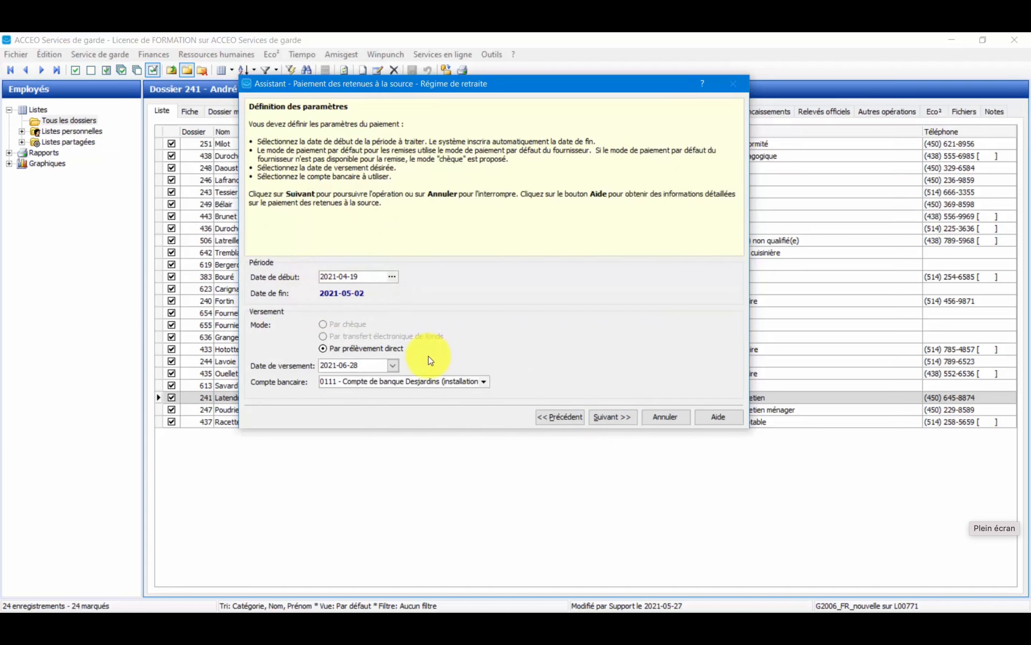
click(390, 367)
click(391, 366)
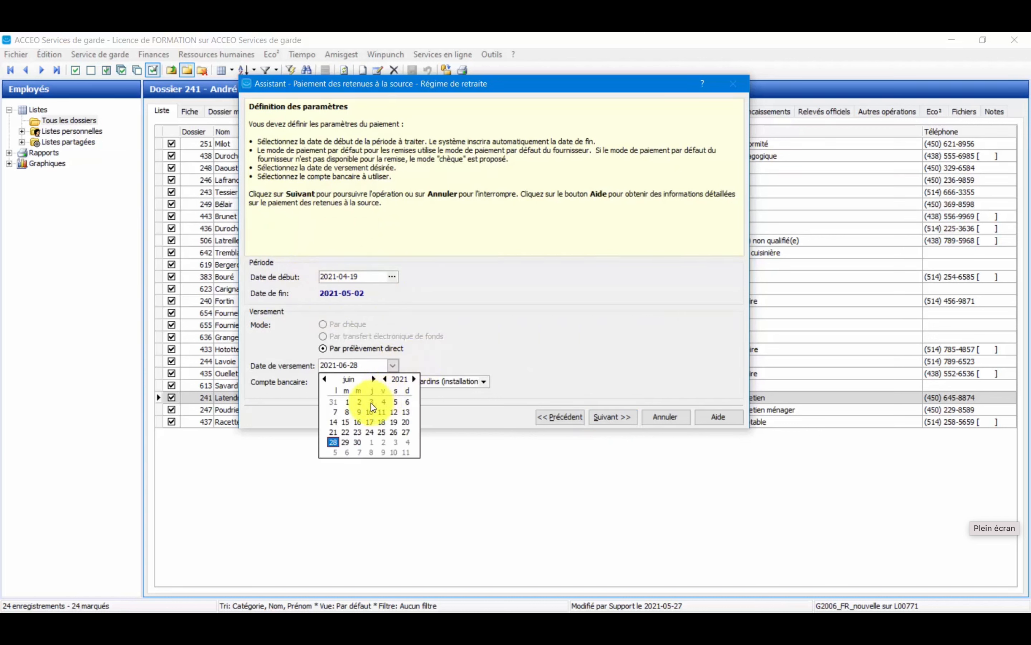
click(370, 412)
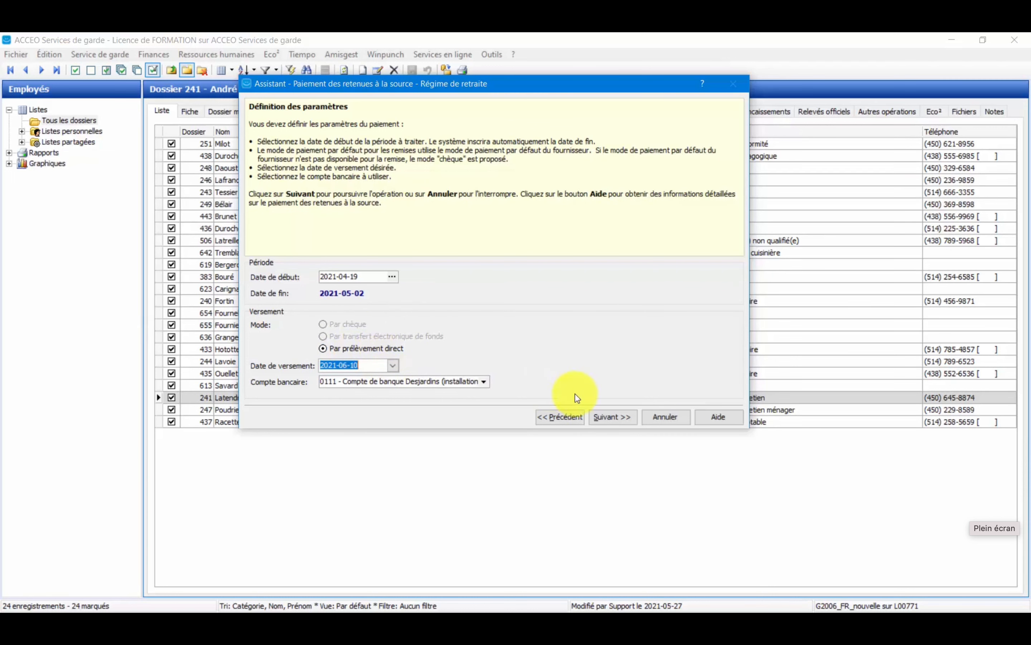
click(610, 419)
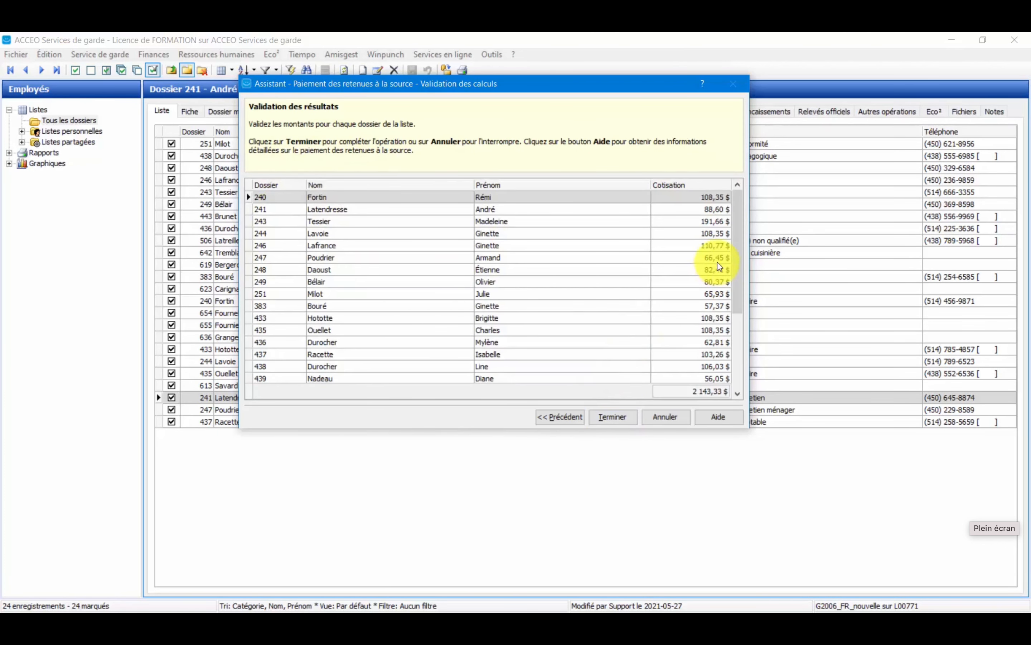
Review the pension contributions calculated for each employee and complete the payment.
drag(738, 246, 738, 346)
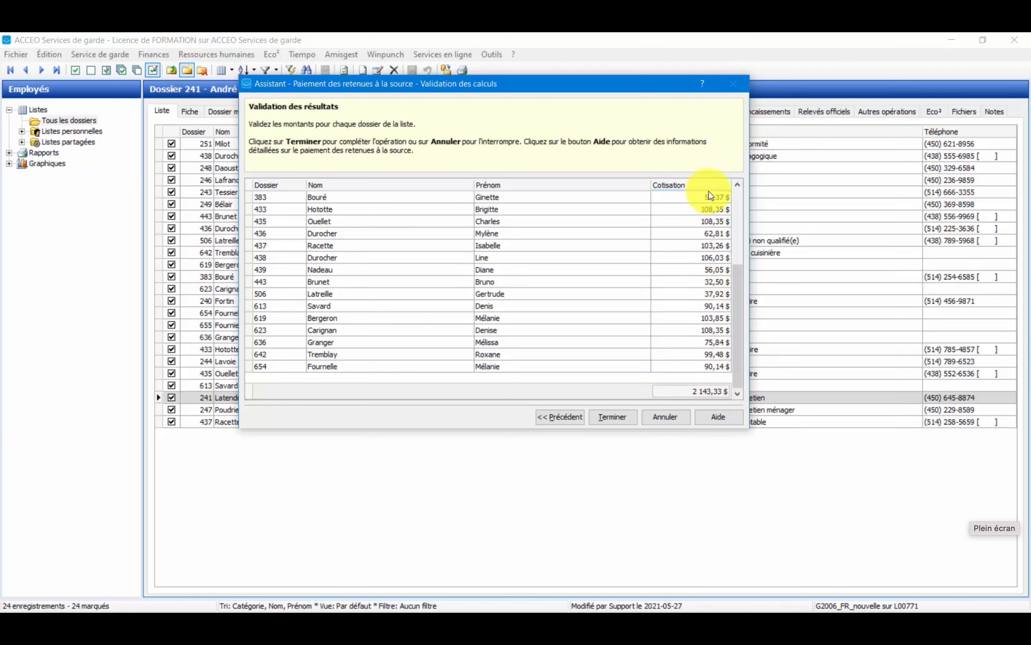
click(692, 244)
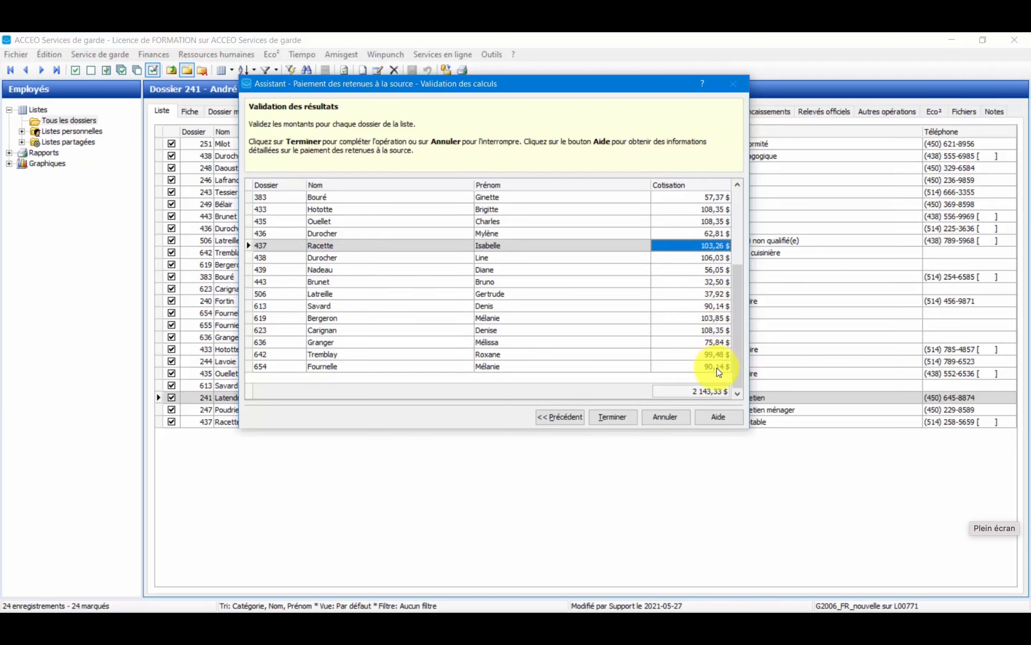
click(622, 421)
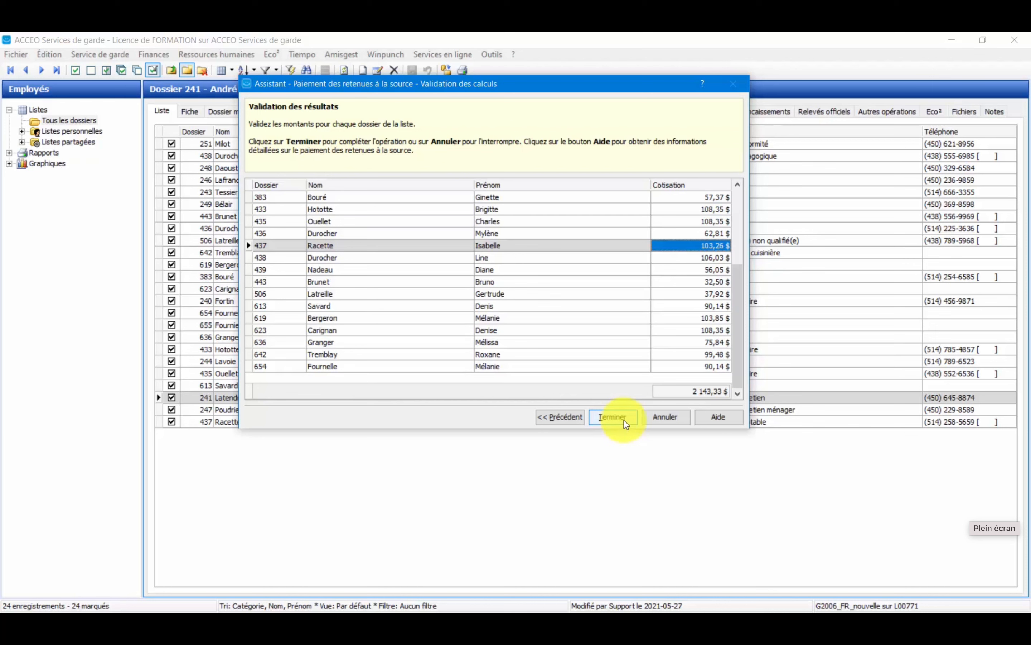
click(624, 419)
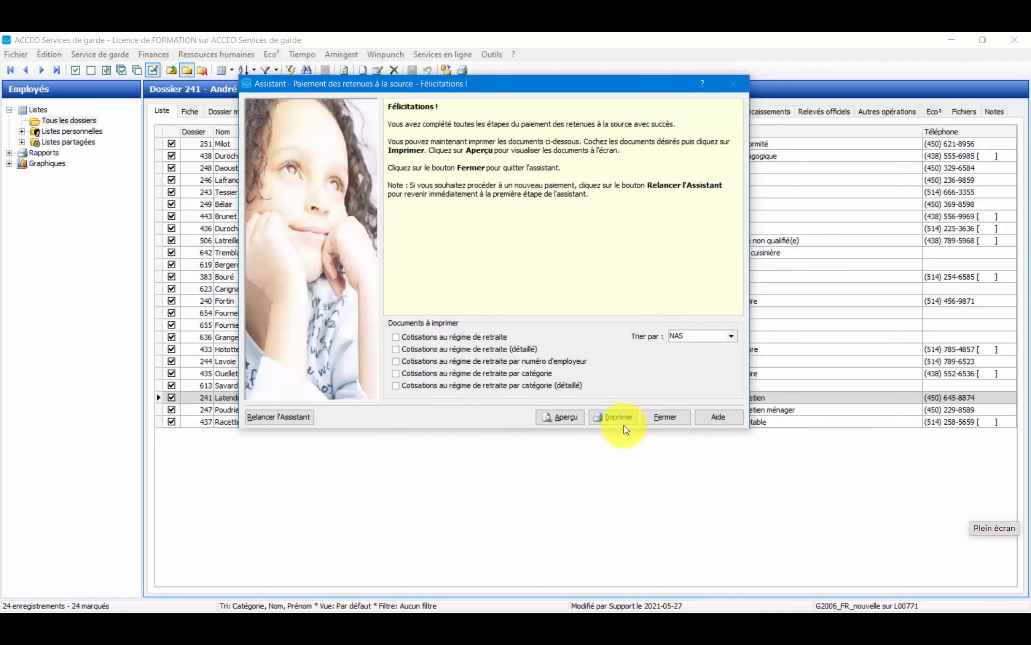
Preview the Cotisations au régime de retraite (détaillé) document and examine it at 125% across to the contribution totals.
click(481, 351)
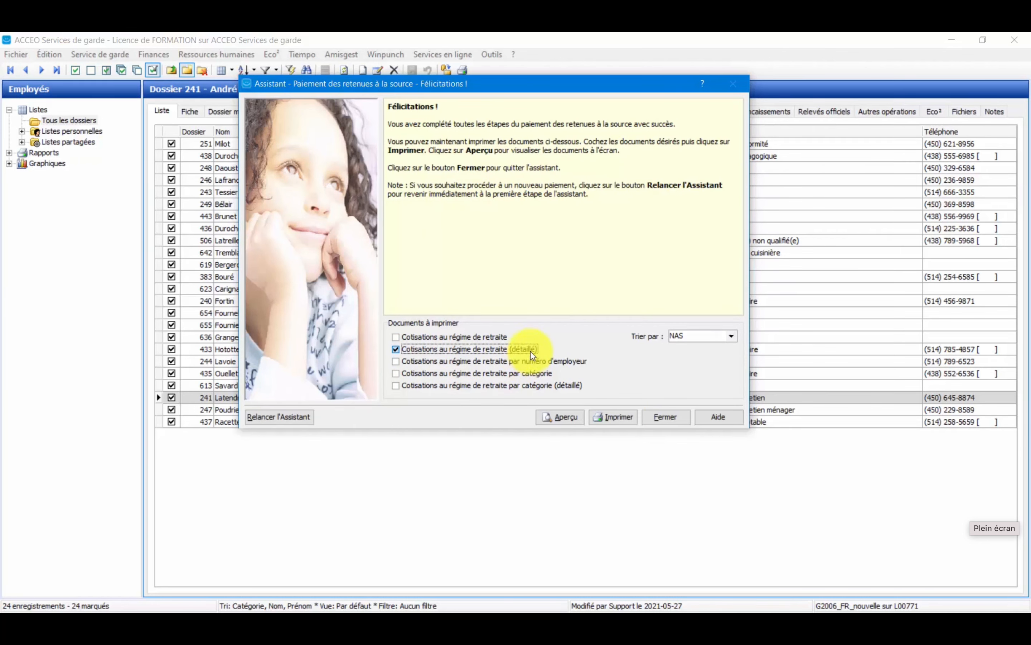
click(551, 419)
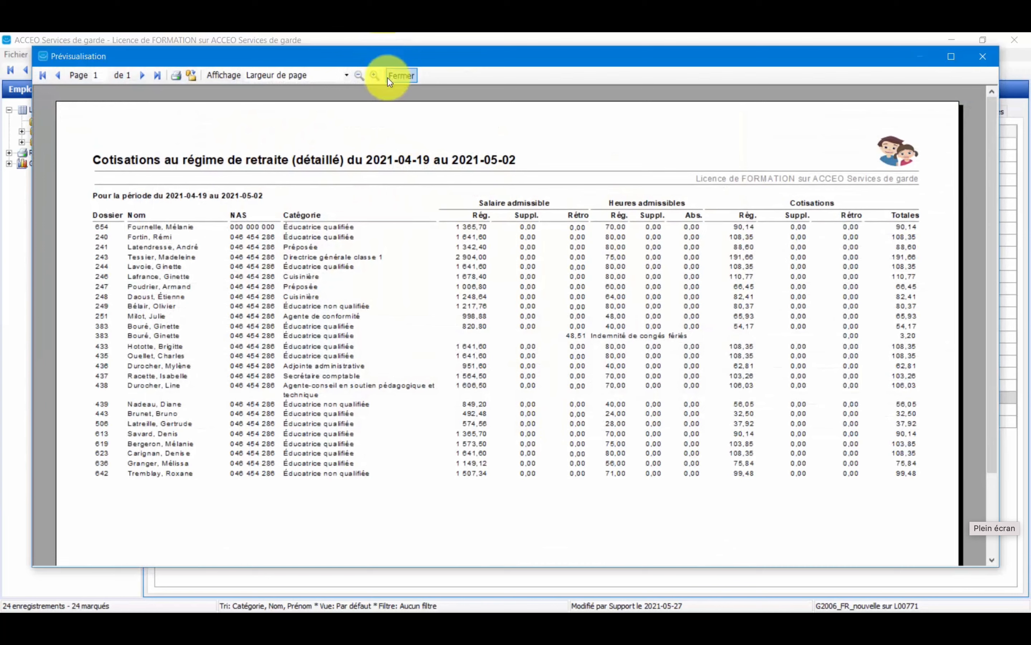
click(371, 75)
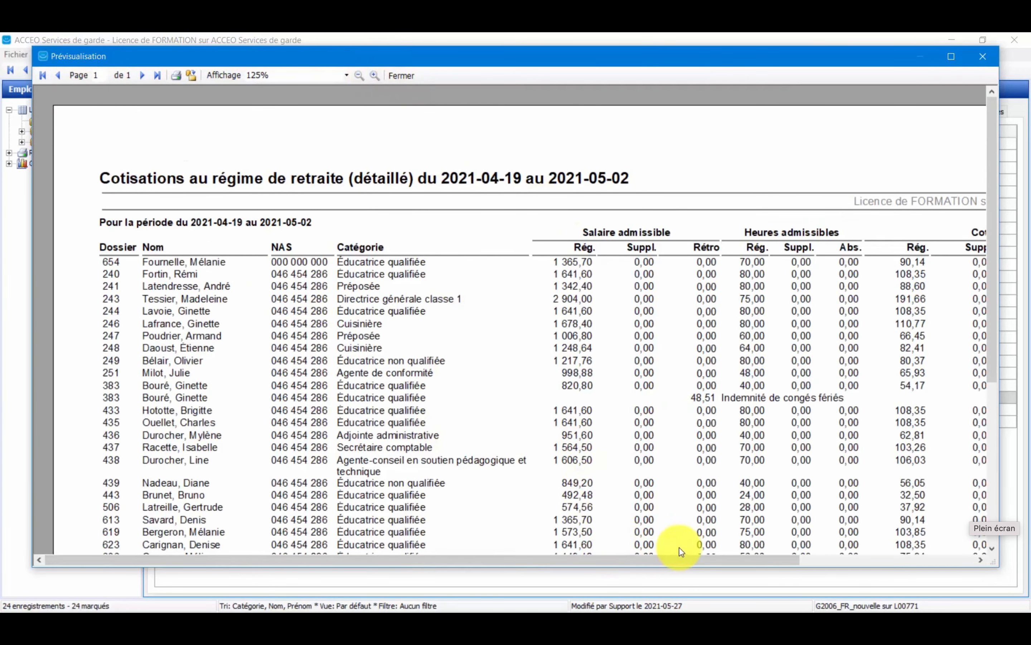
drag(717, 558, 954, 336)
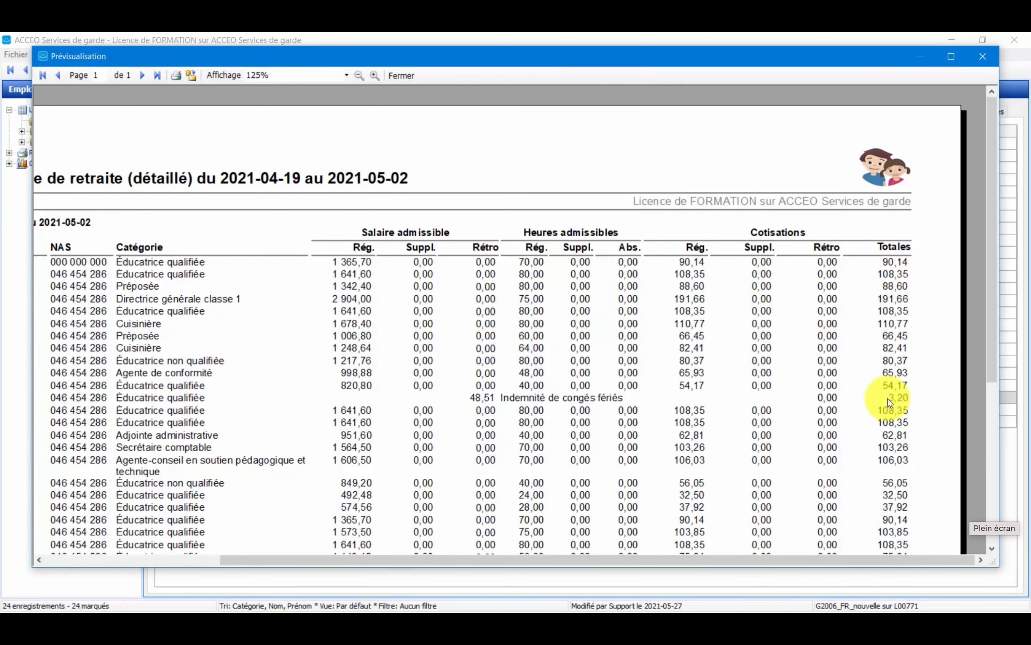
Examine the remainder of the detailed pension contributions report down to its grand total and close the preview.
drag(993, 337, 960, 470)
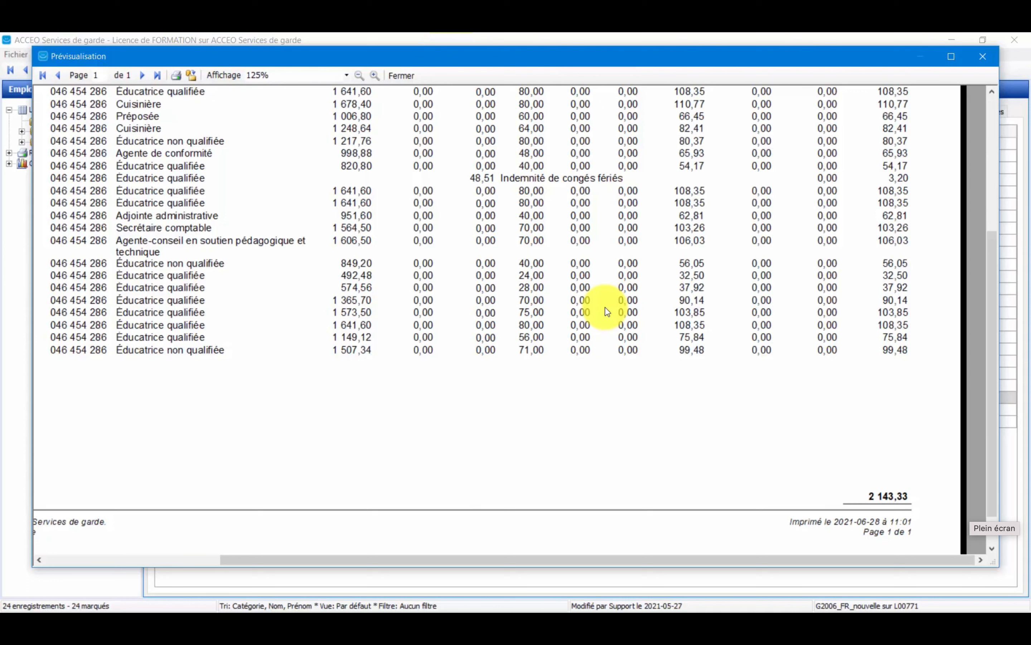
click(412, 76)
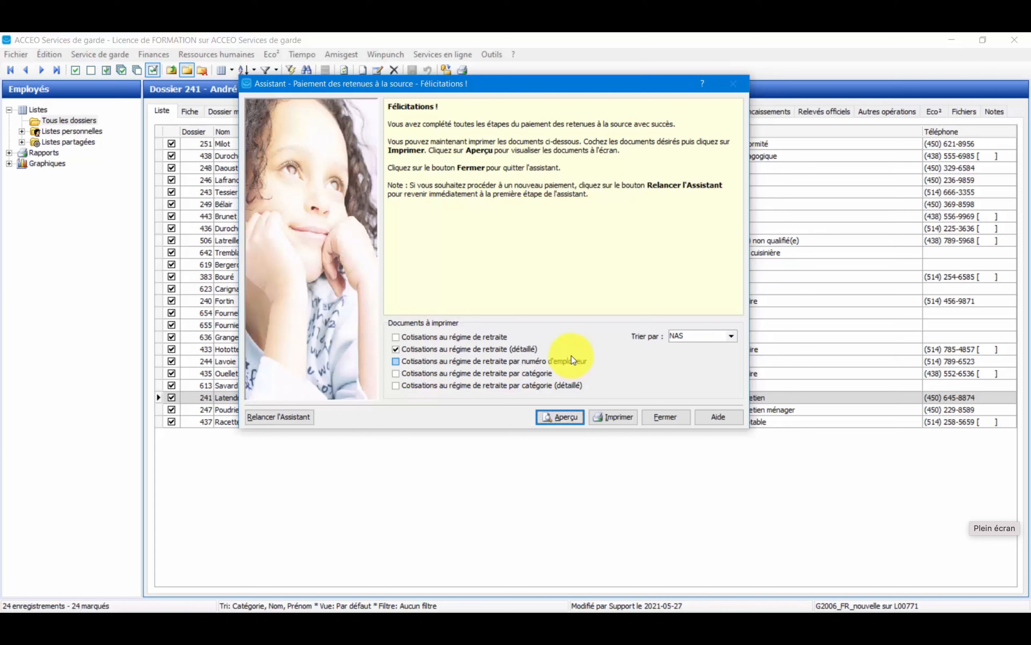
Relaunch the source deductions payment assistant and proceed with Cotisations au régime de retraite as the deduction type.
click(281, 418)
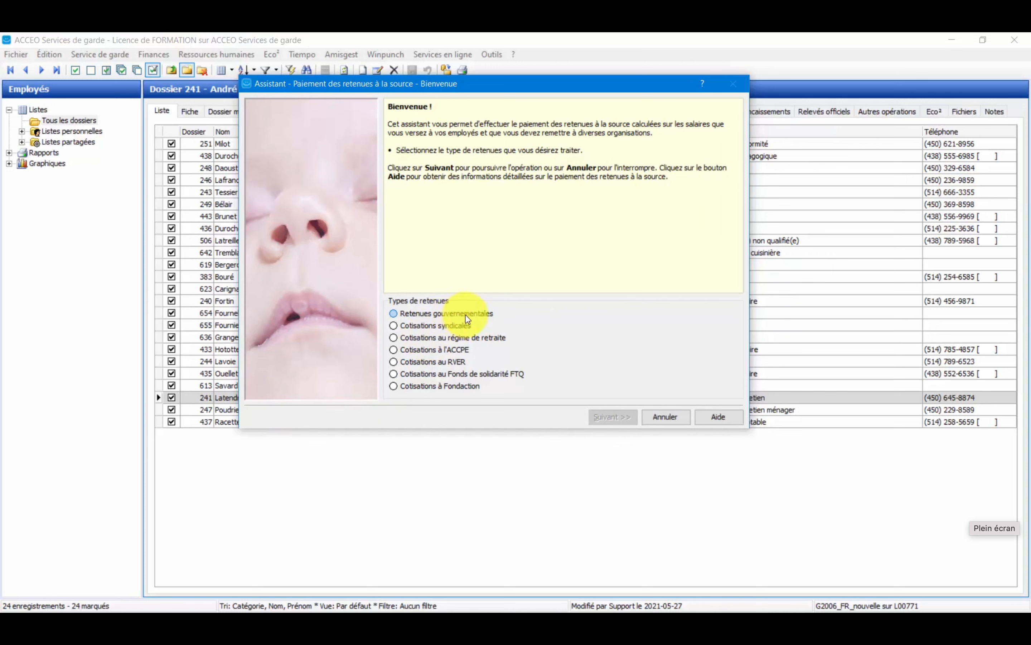
click(466, 337)
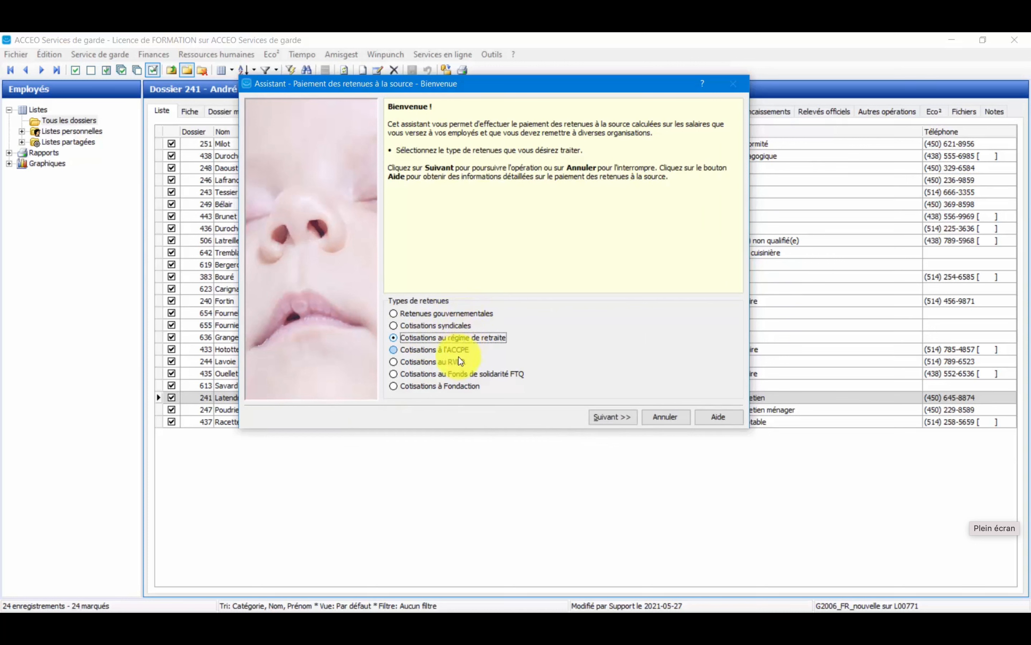
click(611, 418)
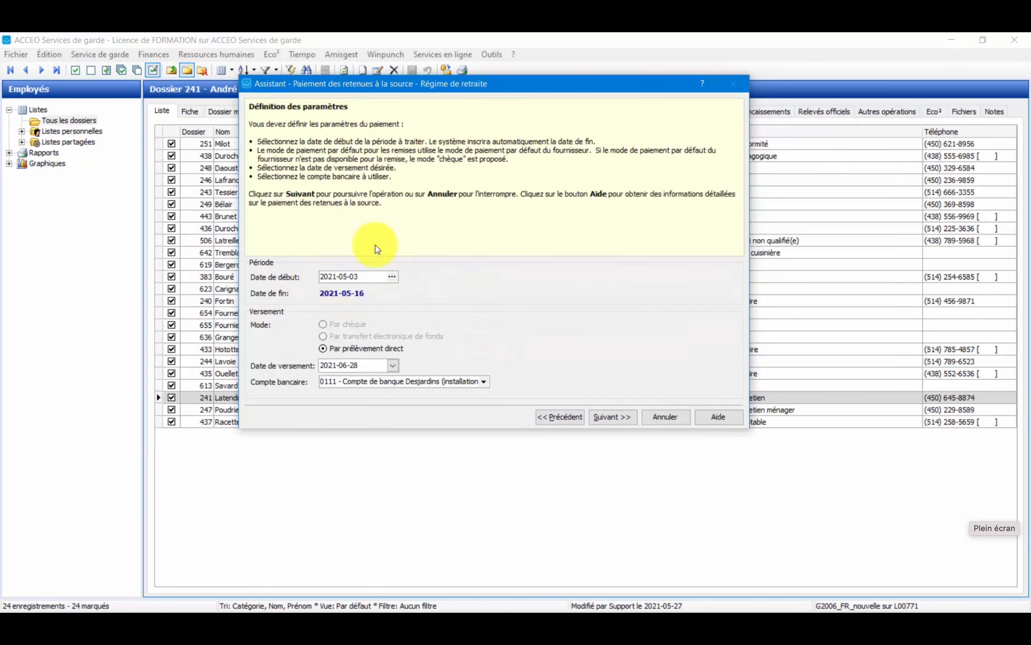
Complete the pension plan payment for 2021-05-03 to 2021-05-16 with payment date 2021-06-10 and close the assistant.
click(393, 366)
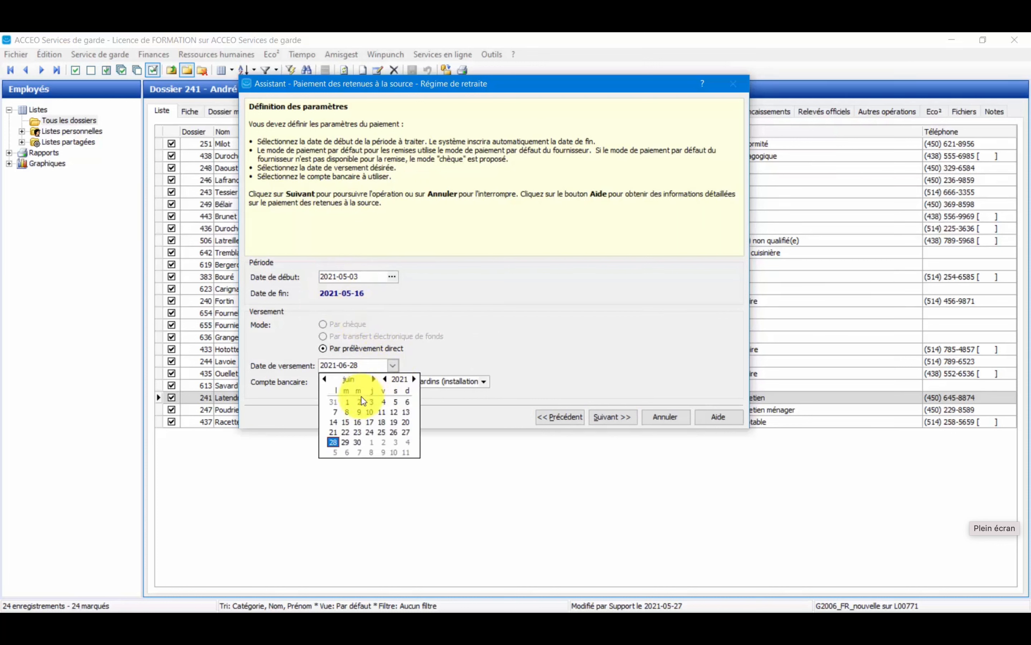
click(368, 412)
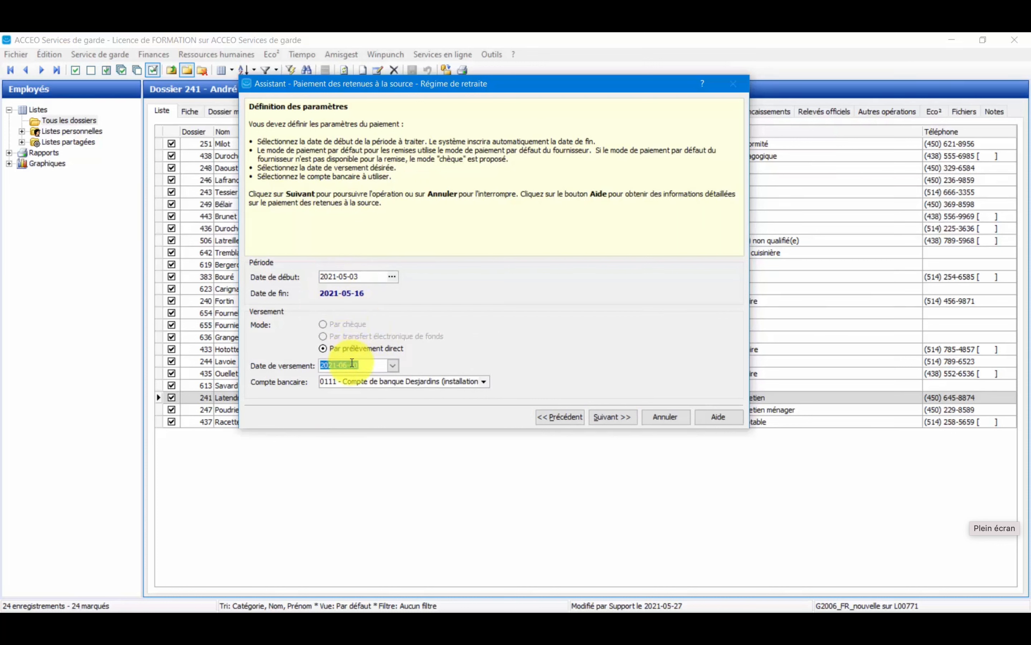
click(625, 417)
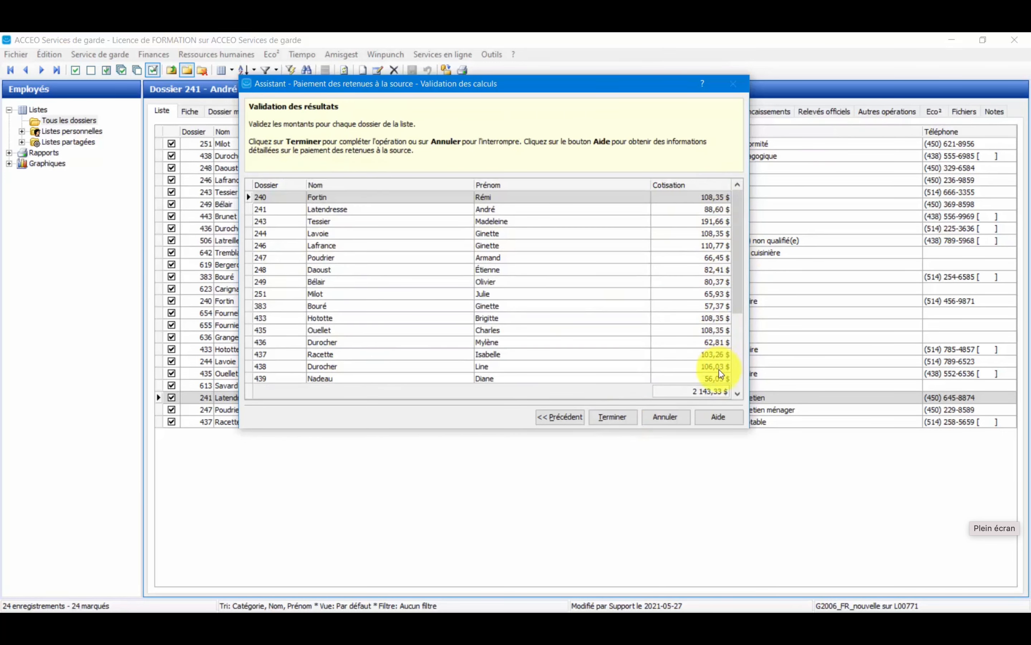
click(612, 417)
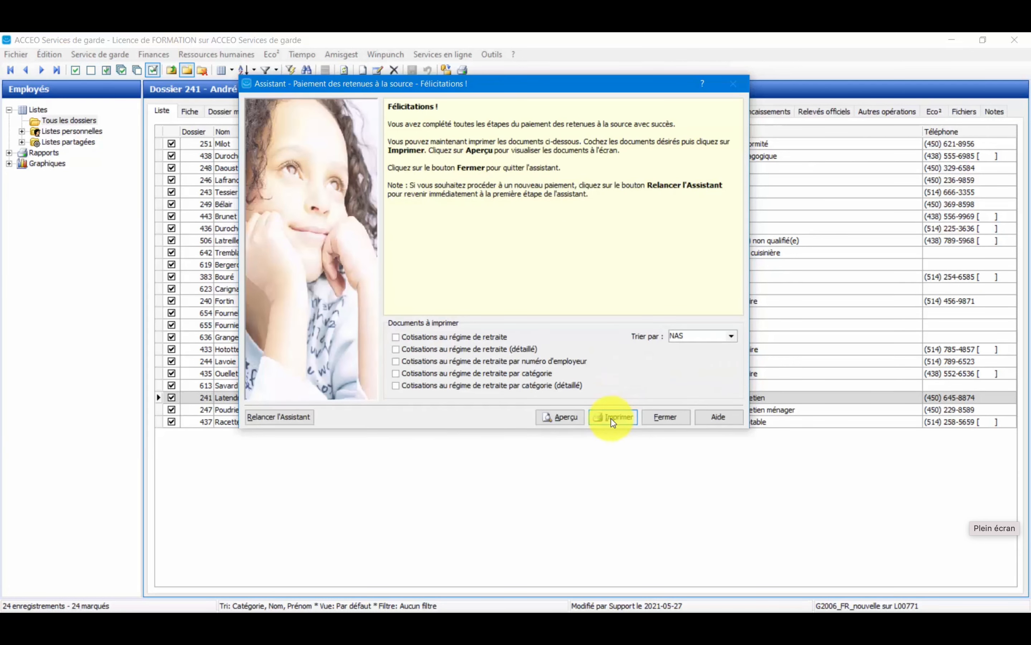
click(663, 417)
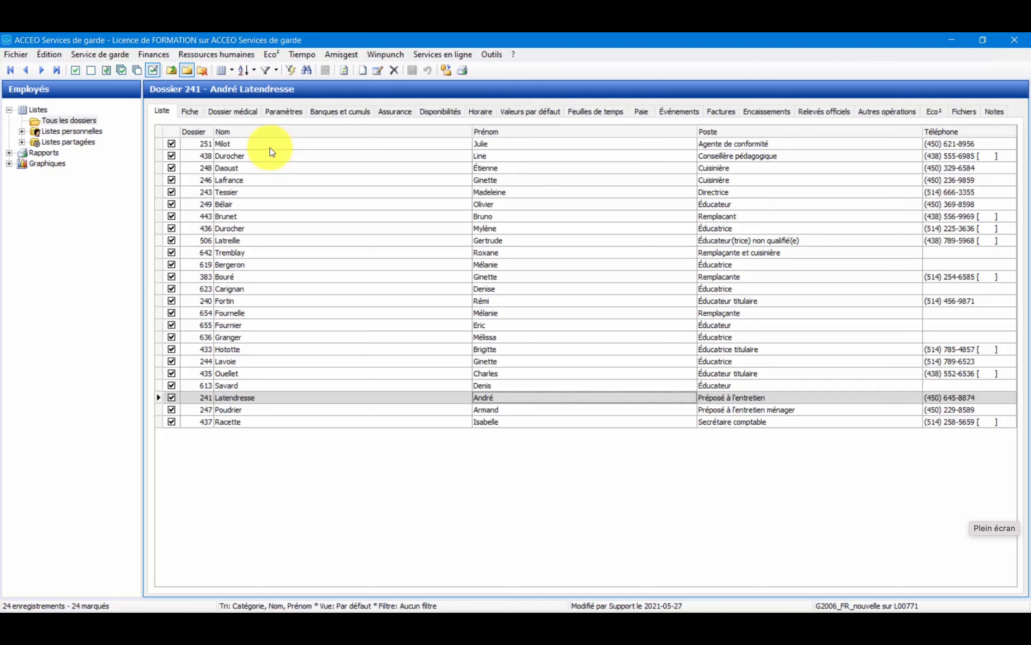
Start the Morneau Shepell file generator and generate the files for the two listed pay periods with direct debit authorized.
click(227, 54)
mouse_move(232, 70)
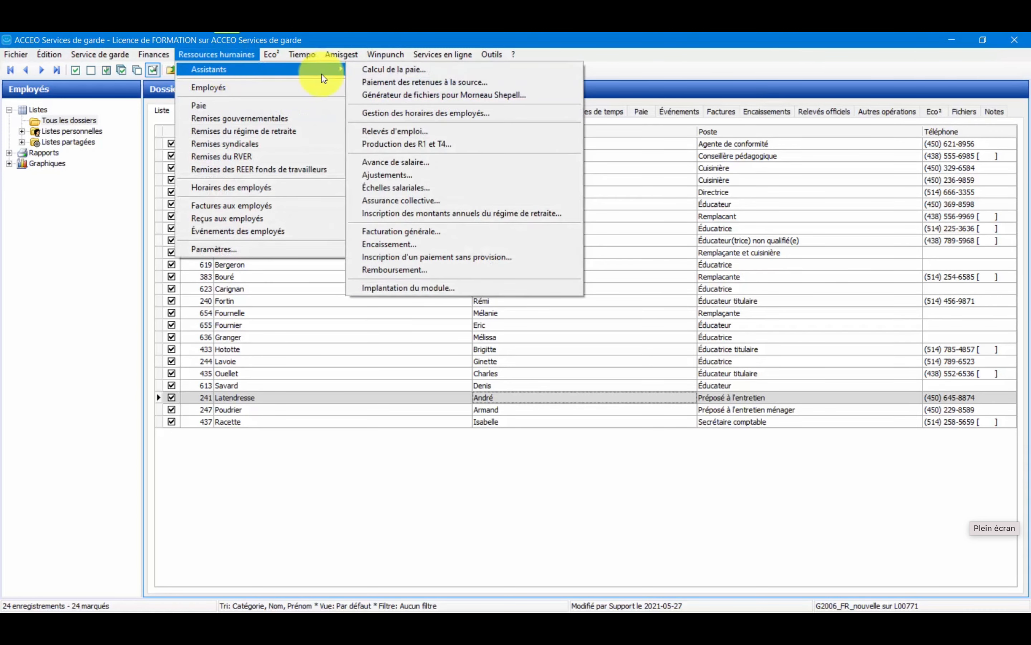
click(434, 100)
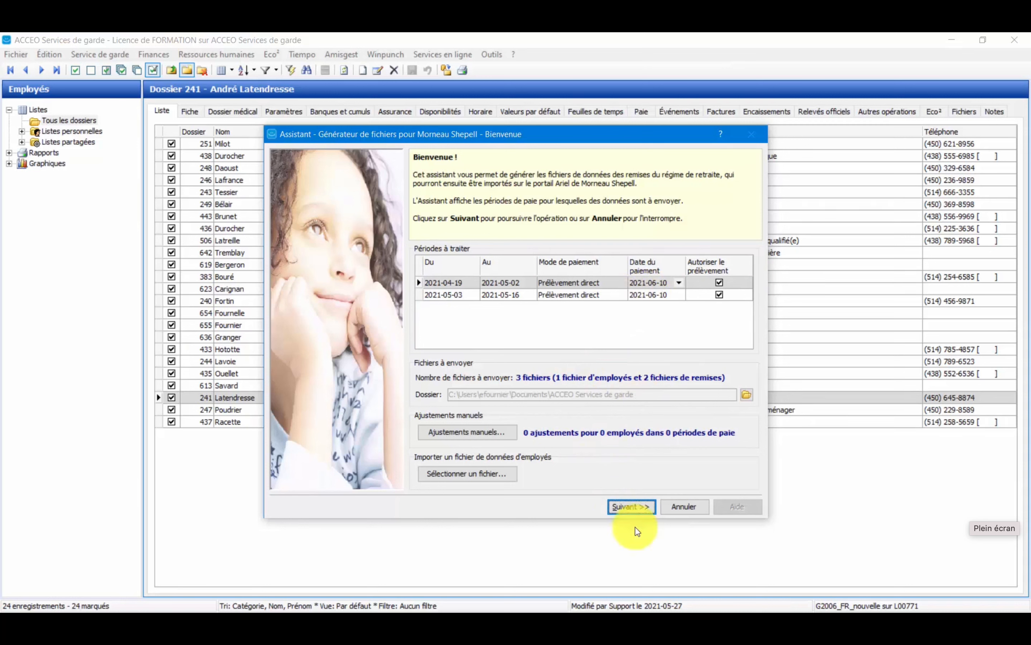
click(631, 507)
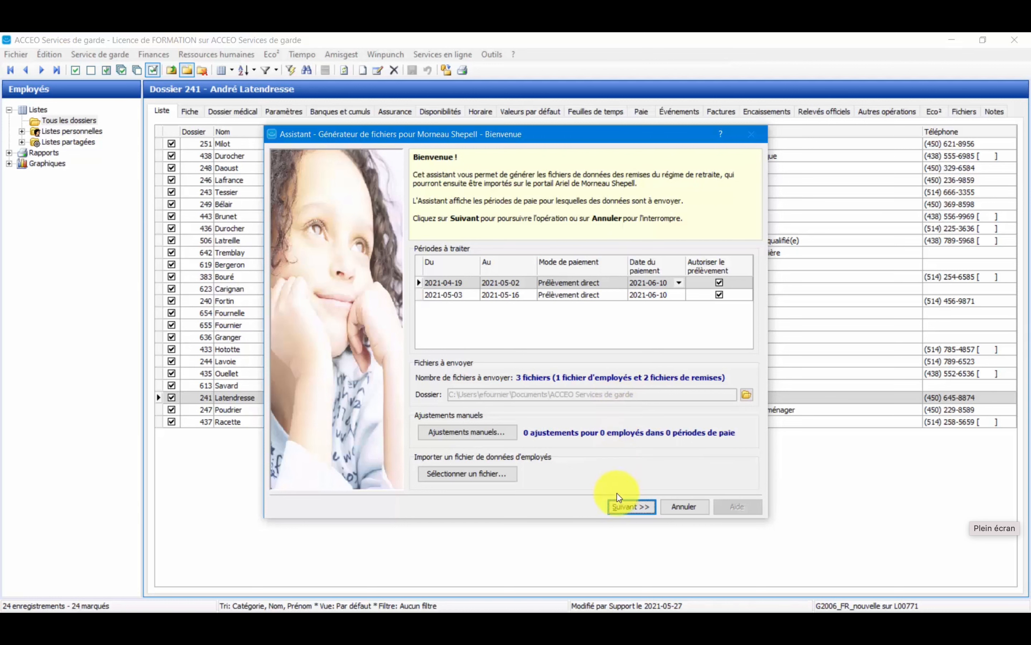
click(620, 514)
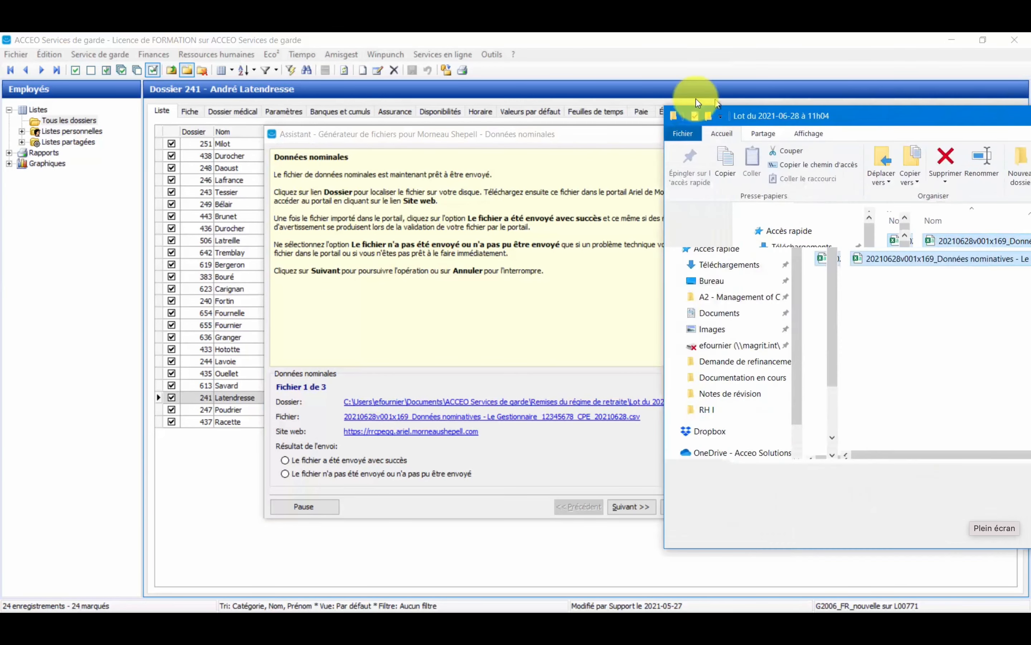
Check the nominative data file in its batch folder, then view the Ariel portal login page and return to the assistant.
drag(696, 99, 513, 100)
drag(556, 225, 717, 220)
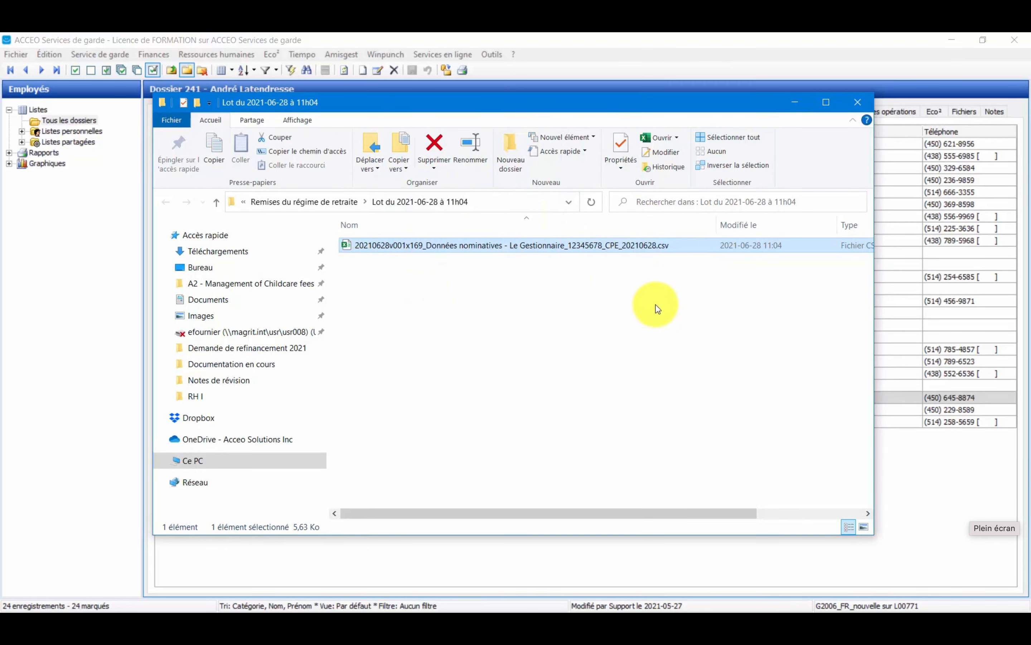
click(795, 103)
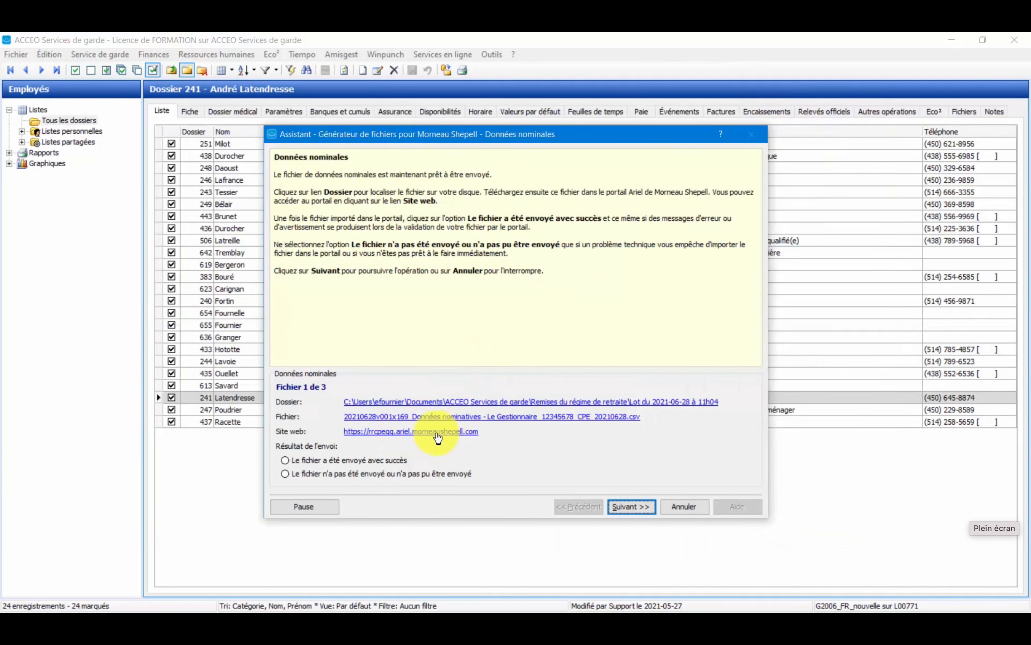
click(452, 432)
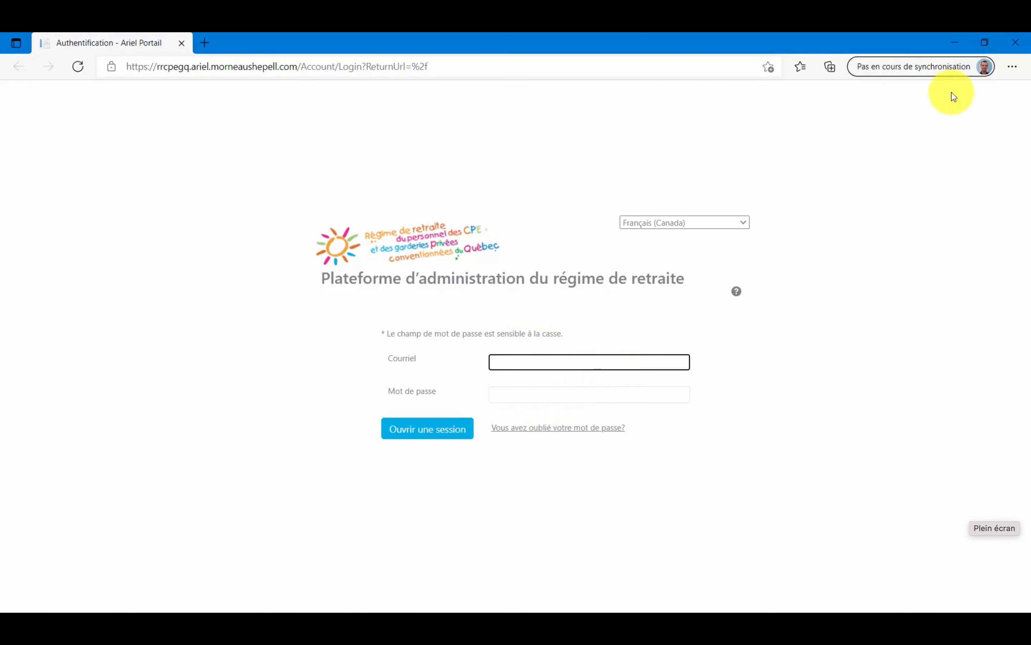
click(962, 35)
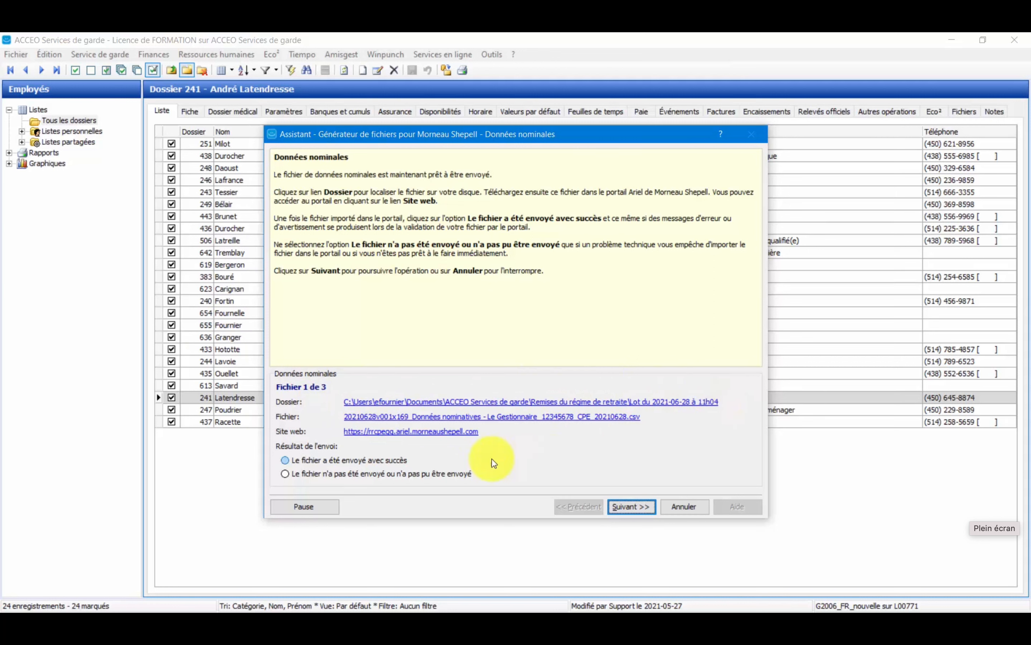
Record the nominative data file as sent successfully and proceed to the financial data file.
click(285, 461)
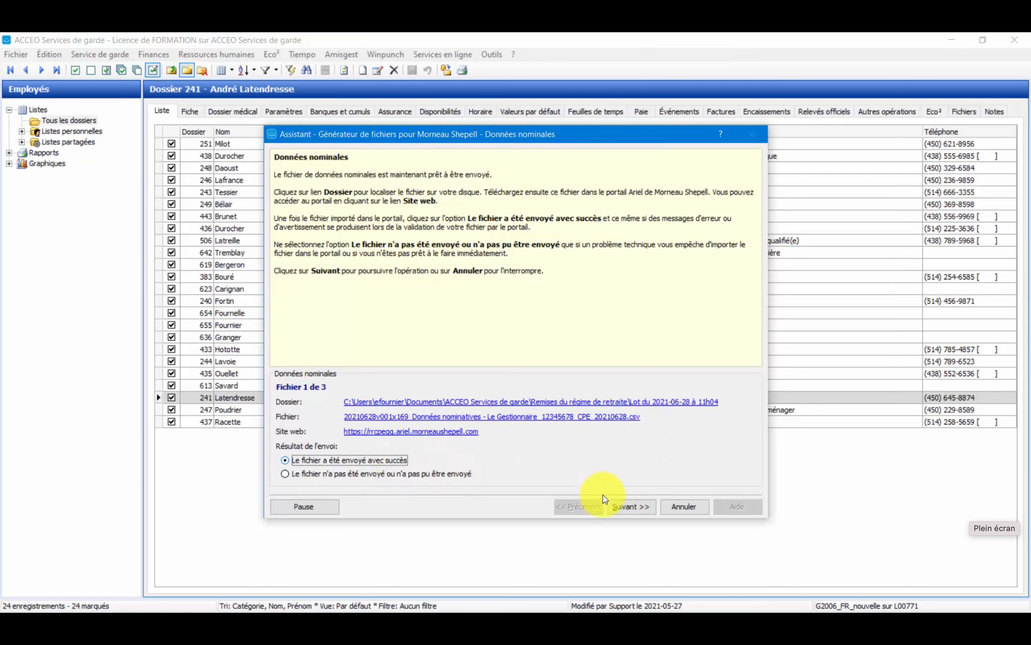
click(644, 512)
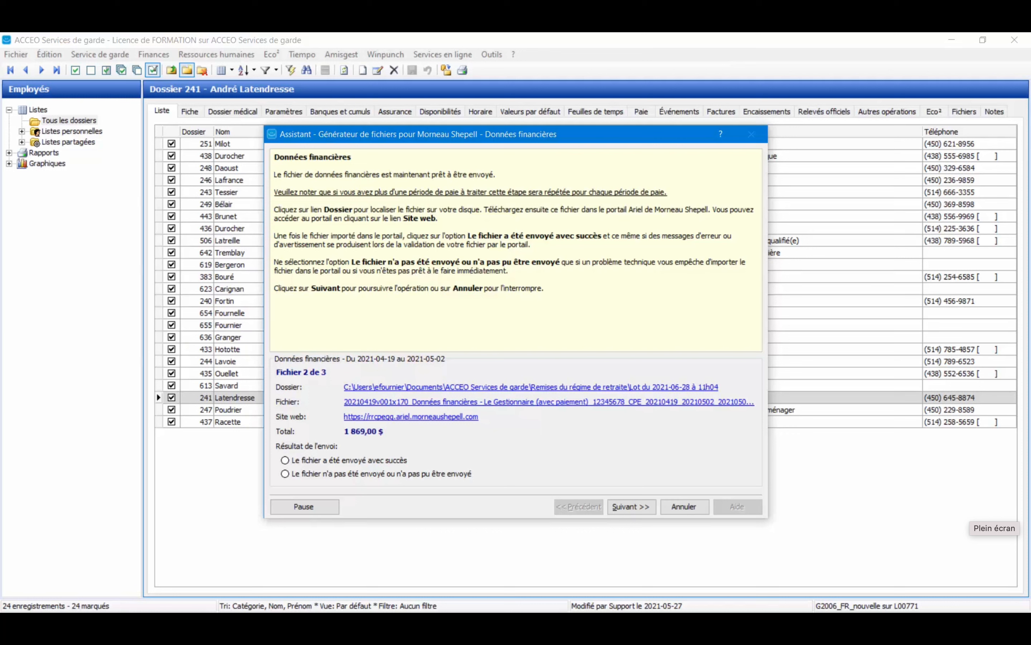
Switch to the batch folder in File Explorer and show the full name of the financial data file in a maximized window.
key(alt+Tab)
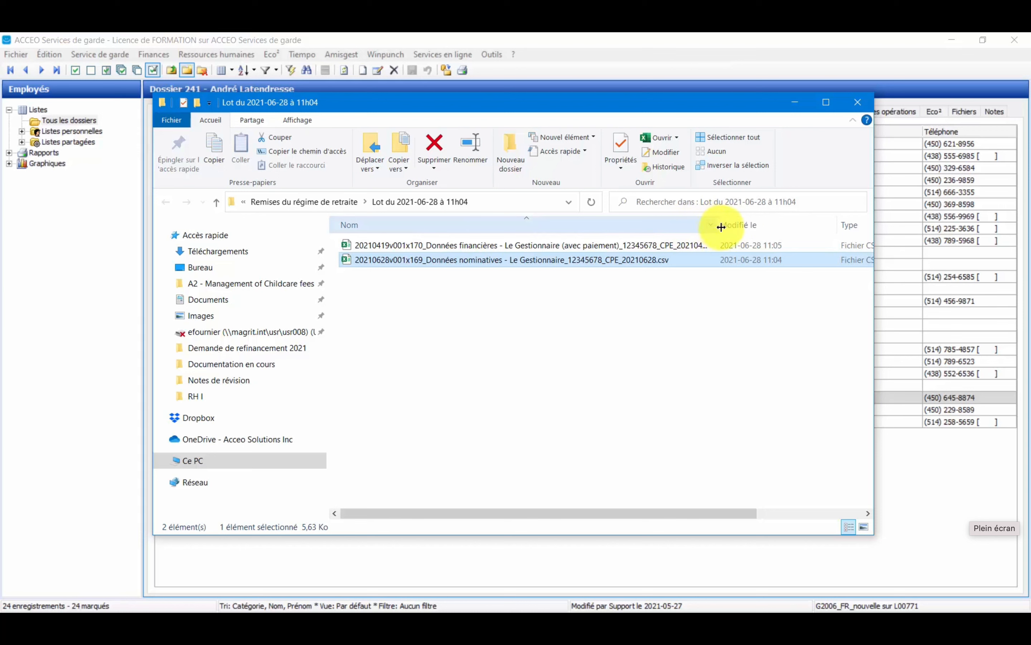
drag(722, 228, 736, 228)
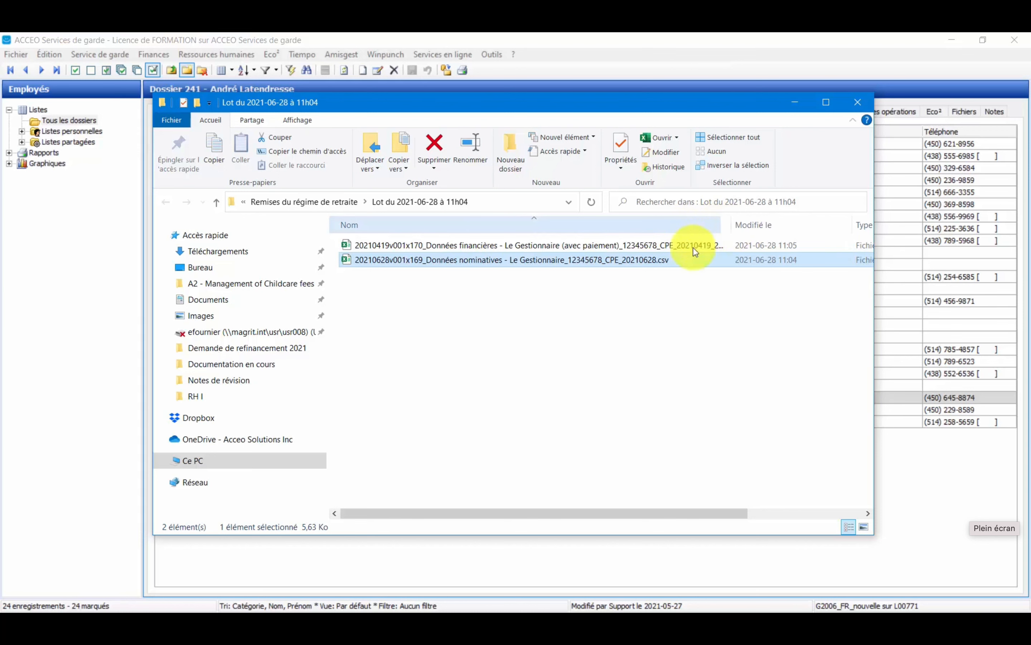
click(460, 247)
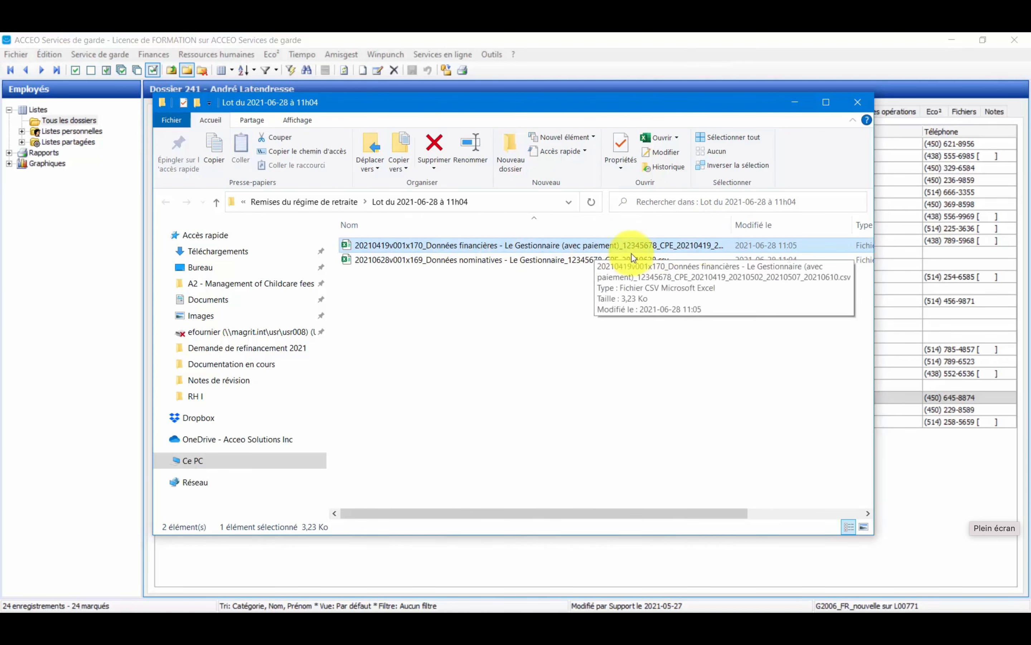
drag(734, 225, 848, 219)
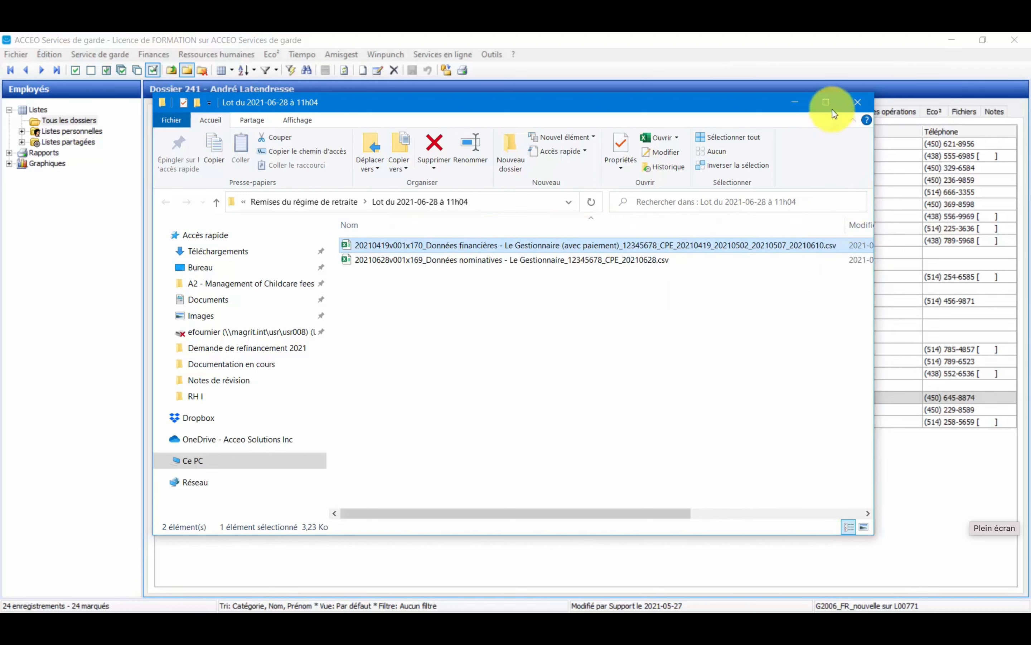
click(826, 102)
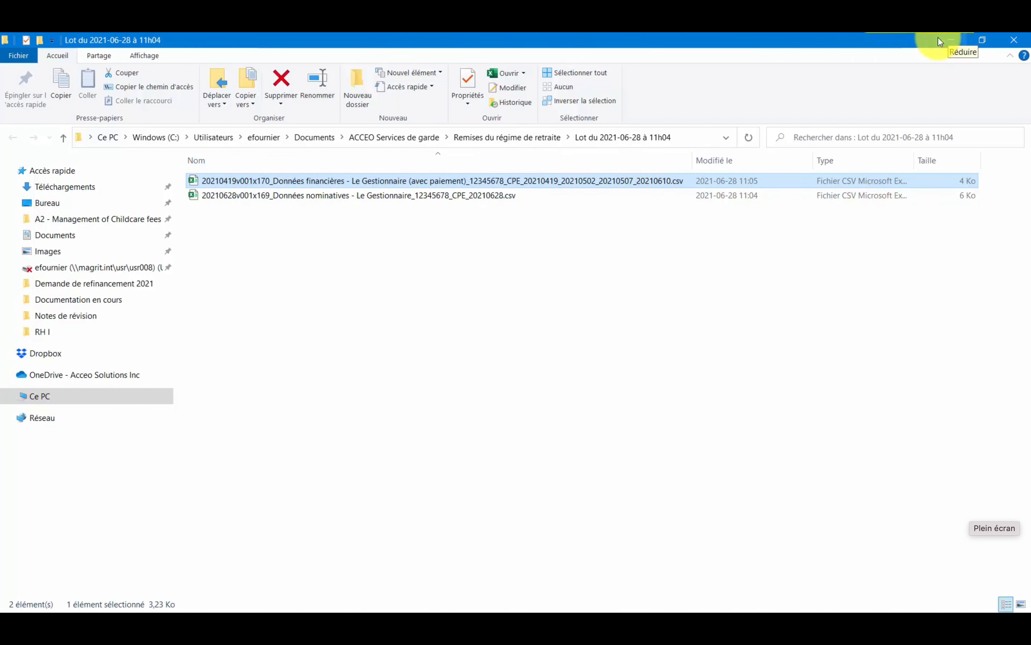
Open the 2021-04-19 financial data CSV in Excel, examine the employee contribution rows, and return to the file generator.
double_click(469, 184)
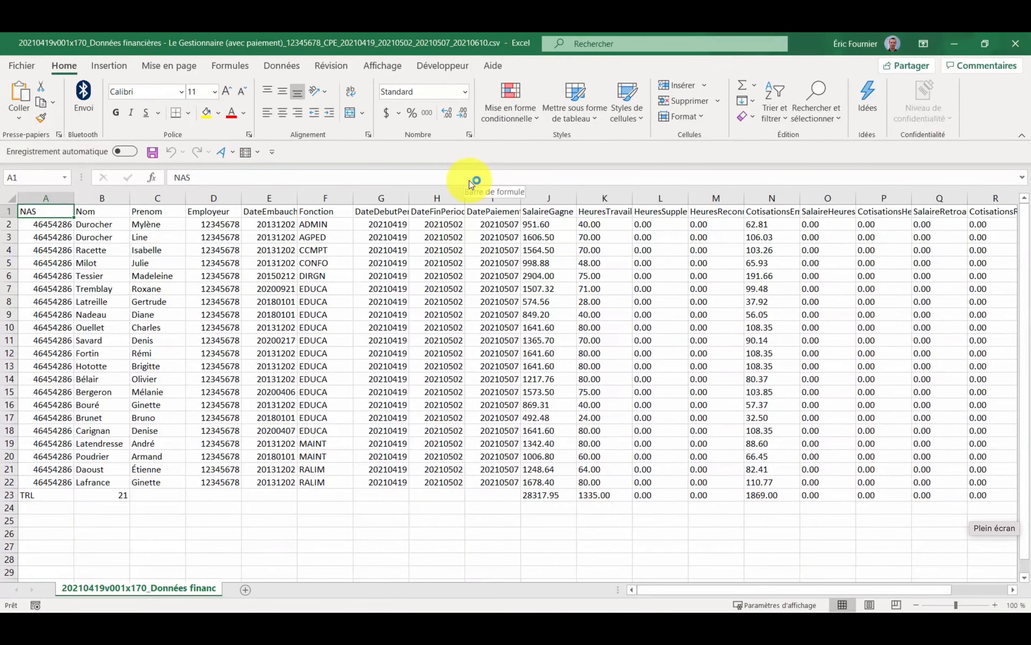
drag(648, 600, 609, 594)
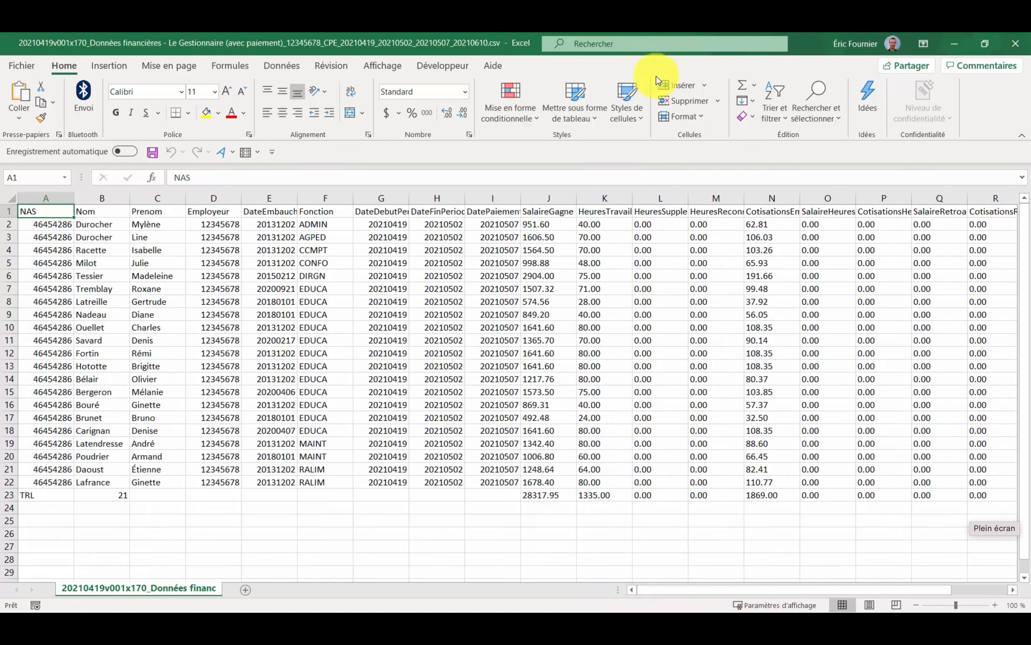
click(1014, 44)
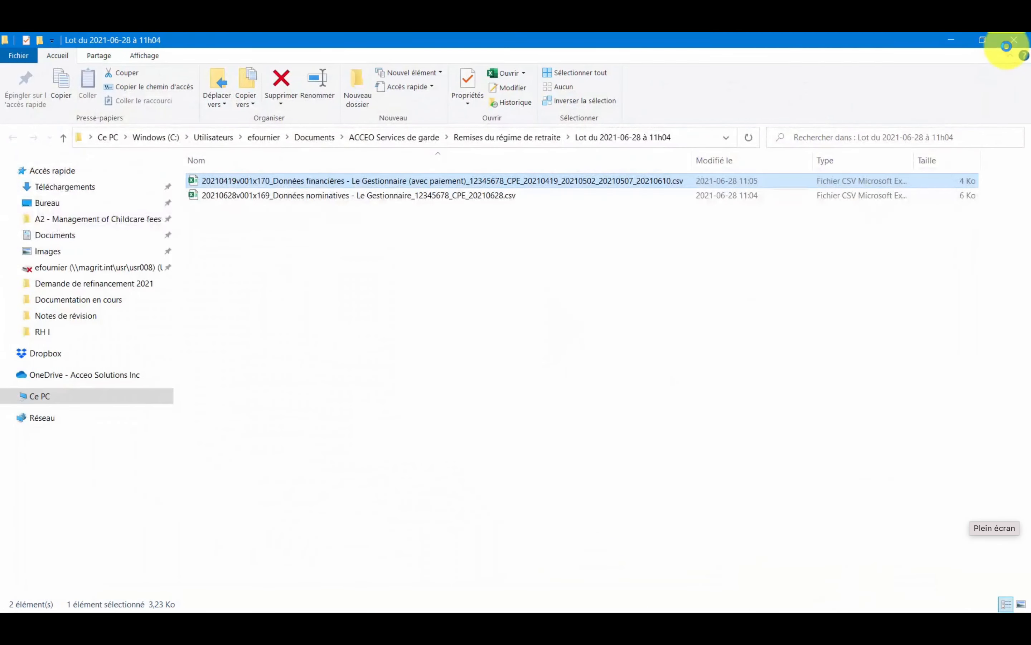
click(952, 39)
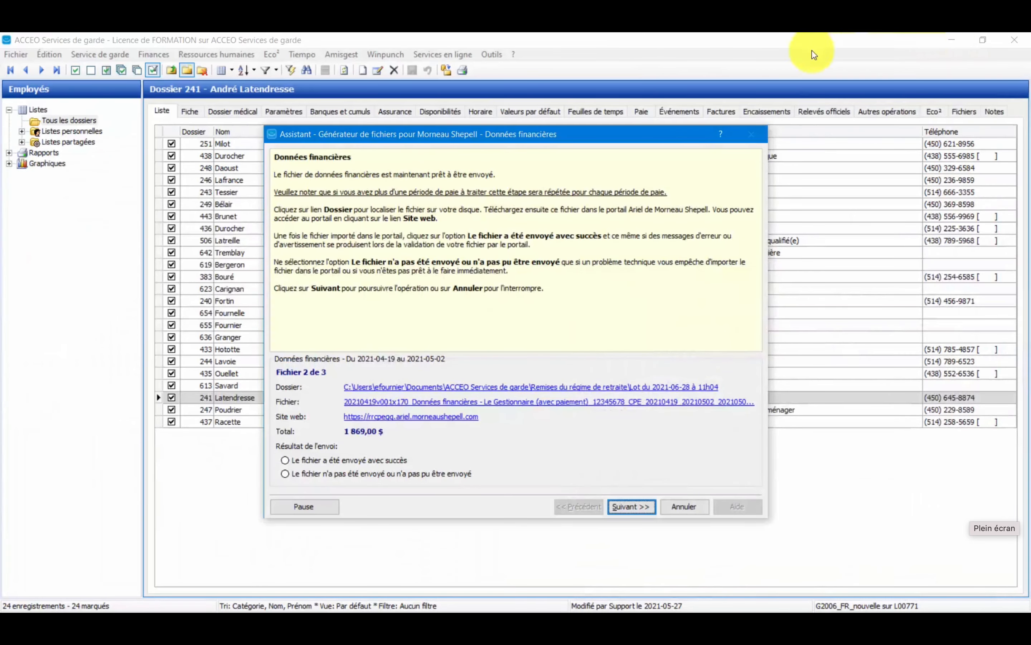
Record the financial data files for both pay periods as sent successfully and close the file generator assistant.
click(307, 461)
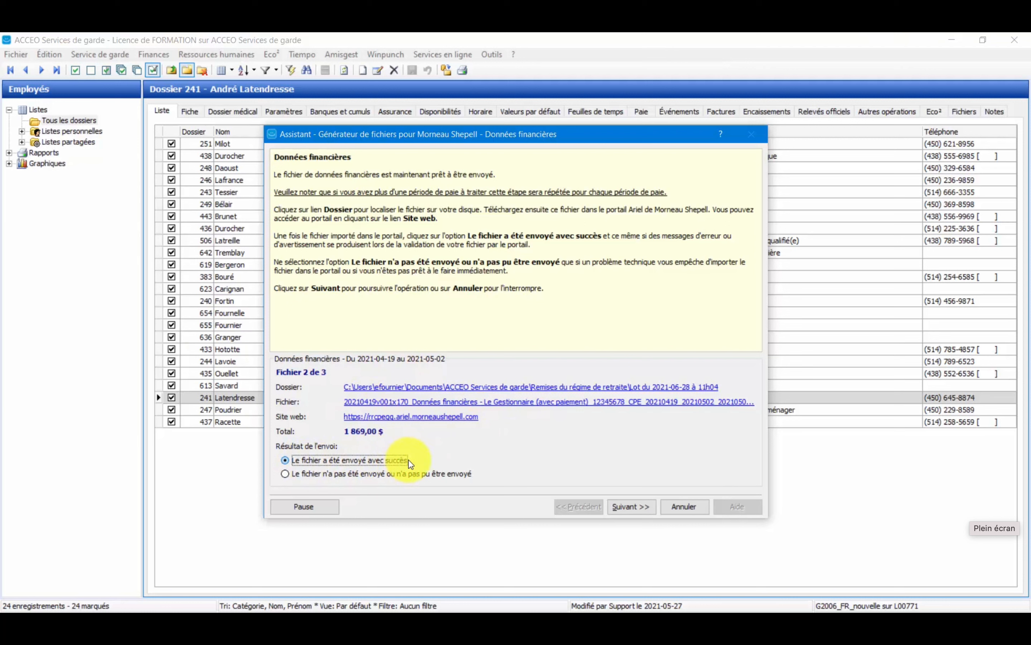
click(629, 507)
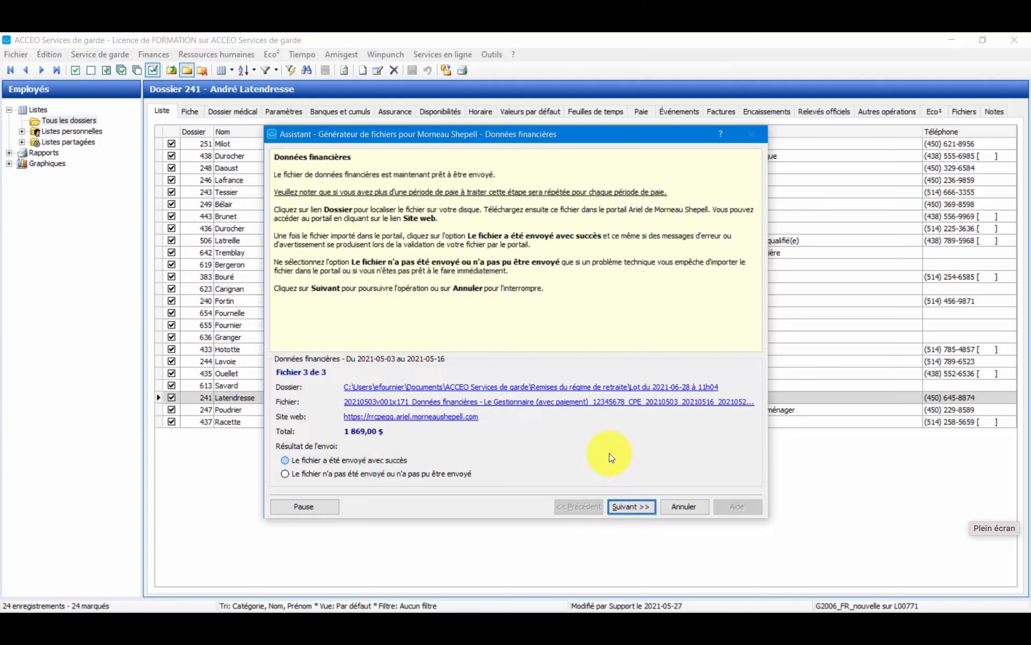
click(374, 461)
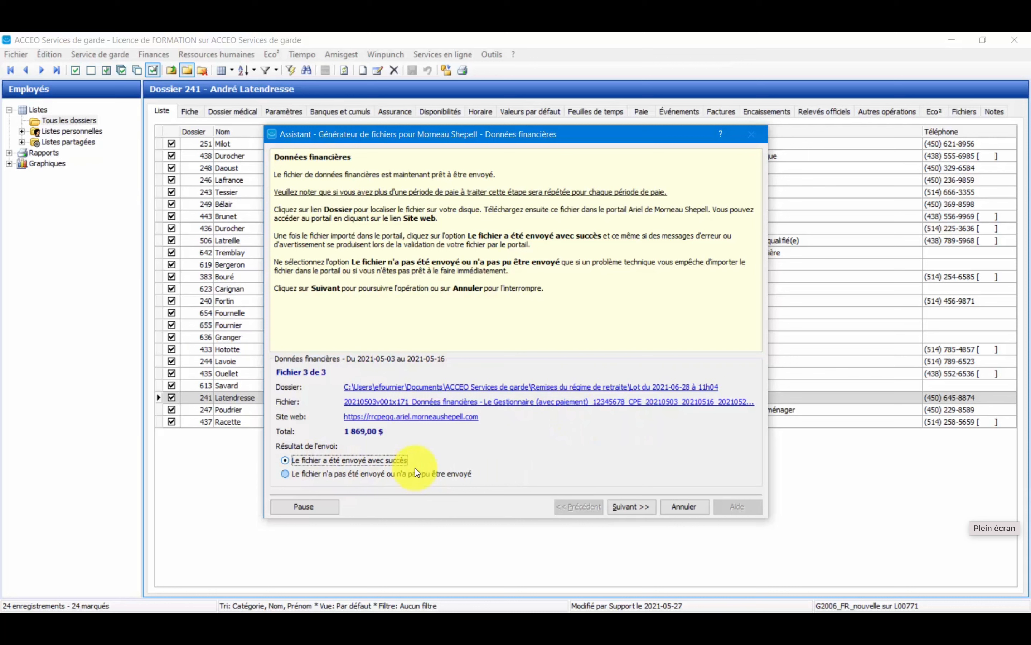
click(640, 507)
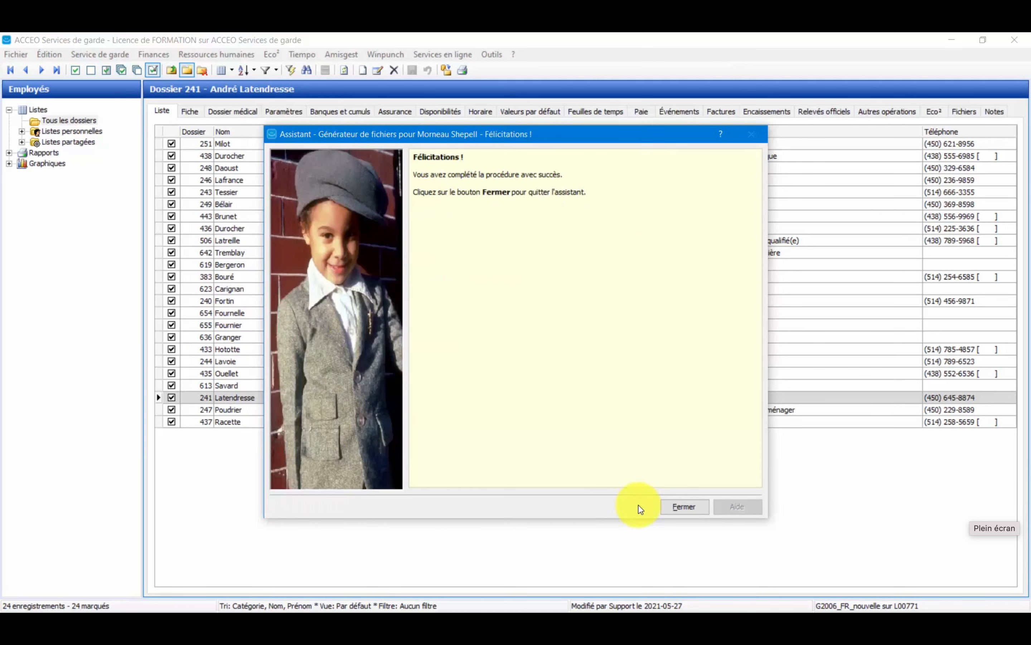
click(670, 511)
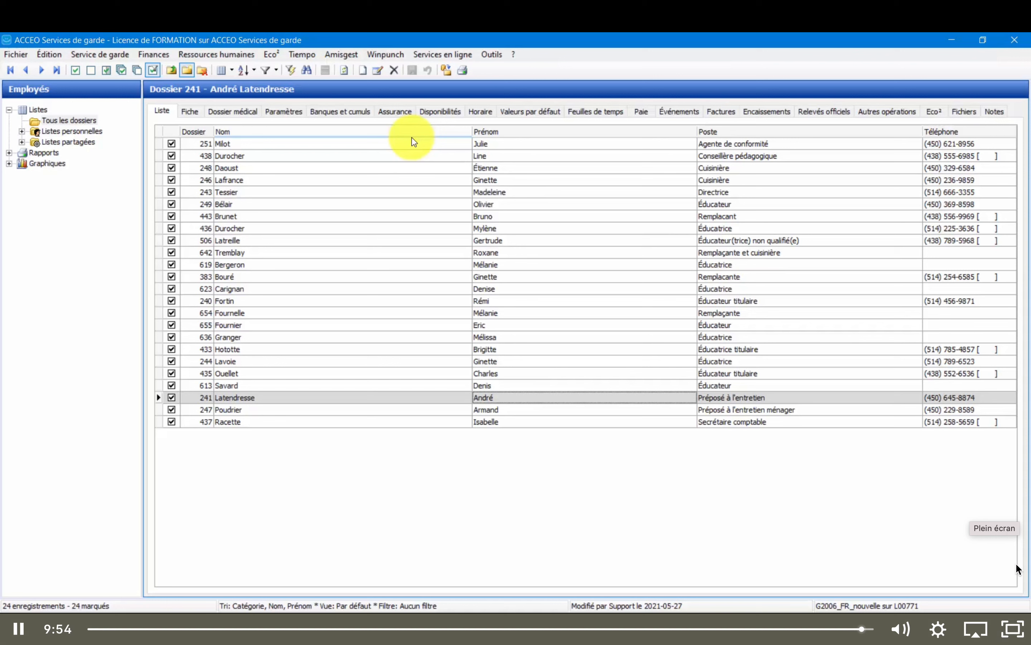
mouse_move(756, 0)
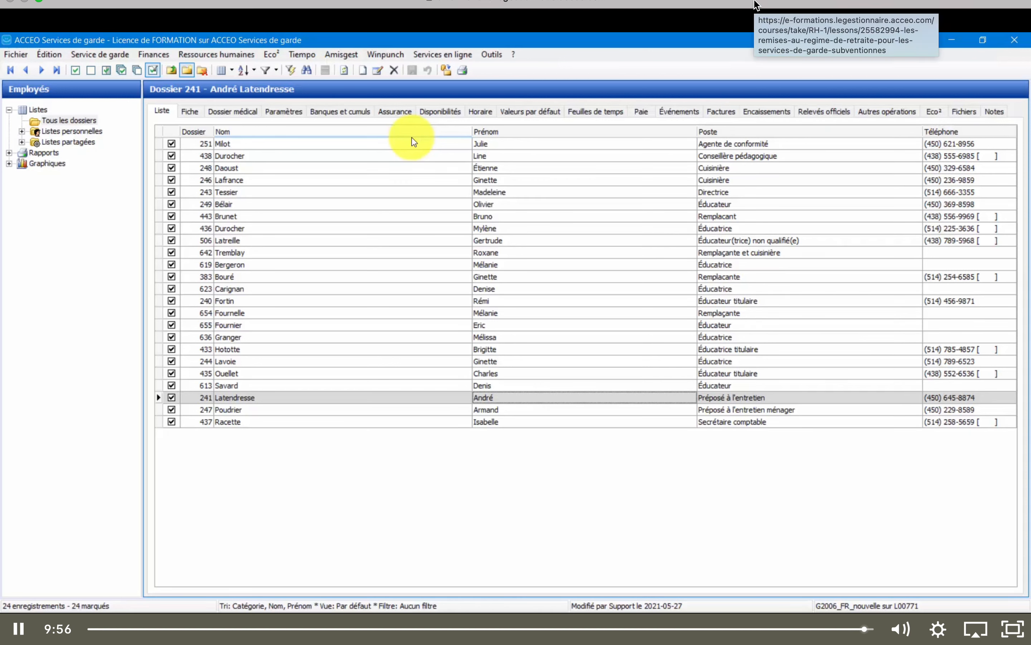